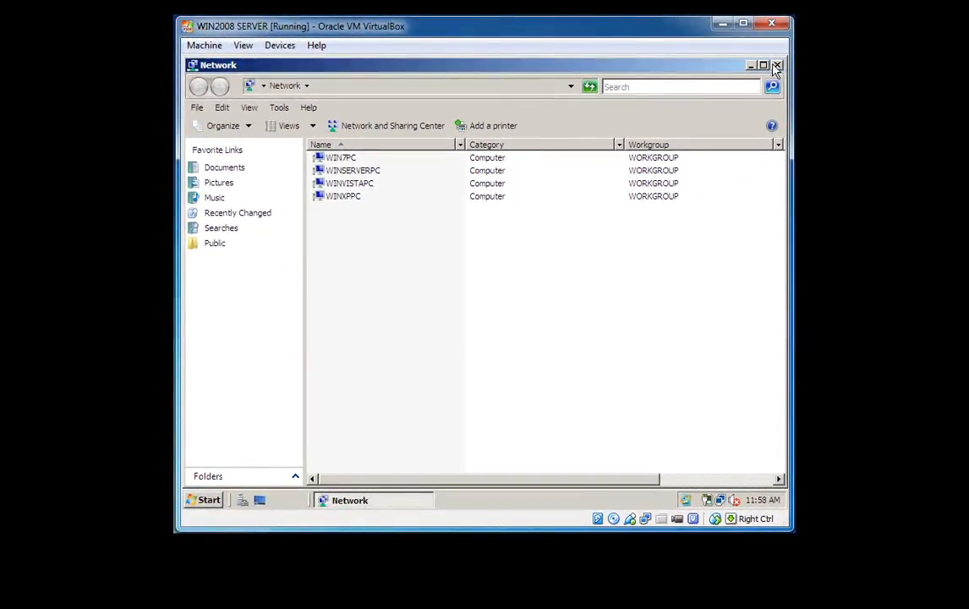
Step: Close the Network window listing WIN7PC, WINSERVERPC, WINVISTAPC and WINXPPC in WORKGROUP
left_click(776, 65)
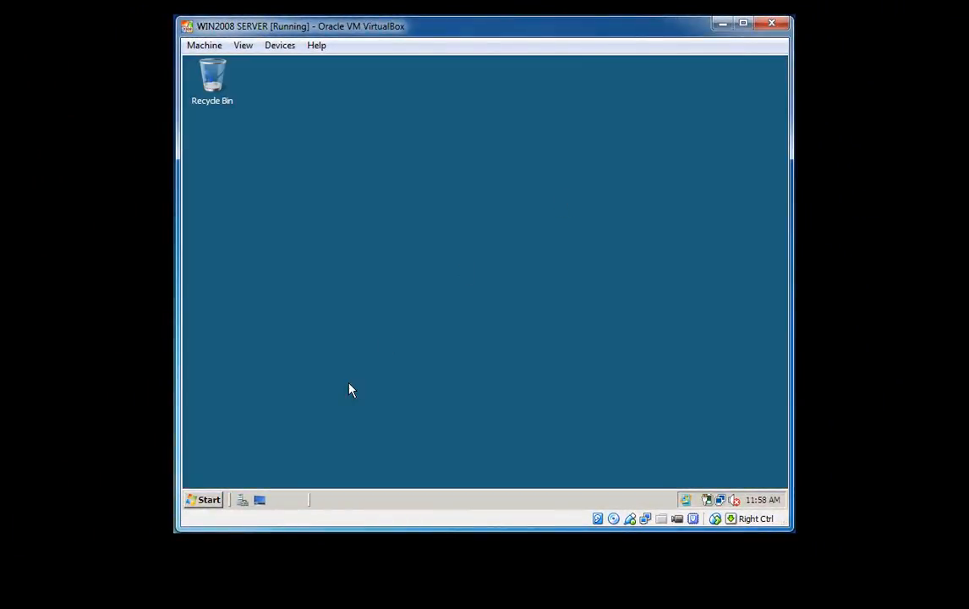
Step: Launch Server Manager from Start and scroll to Roles Summary showing 1 of 16 installed
left_click(205, 500)
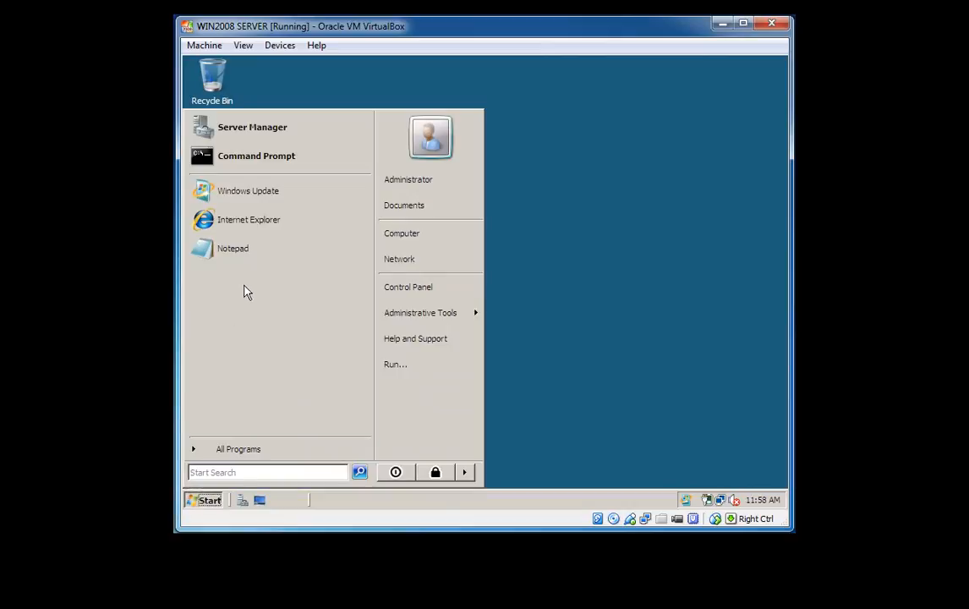
left_click(296, 127)
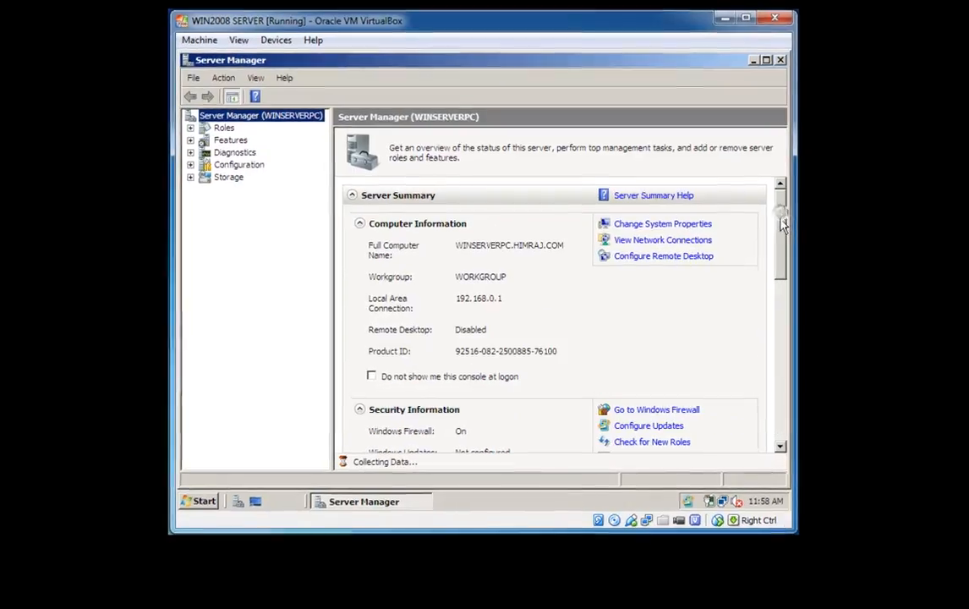
left_click_drag(777, 224, 779, 258)
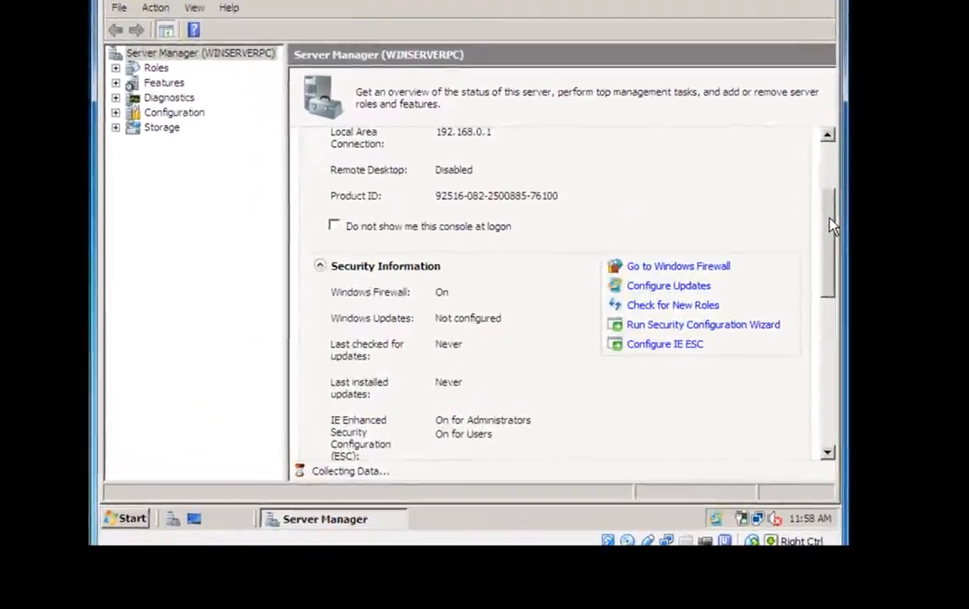
left_click_drag(829, 218, 829, 275)
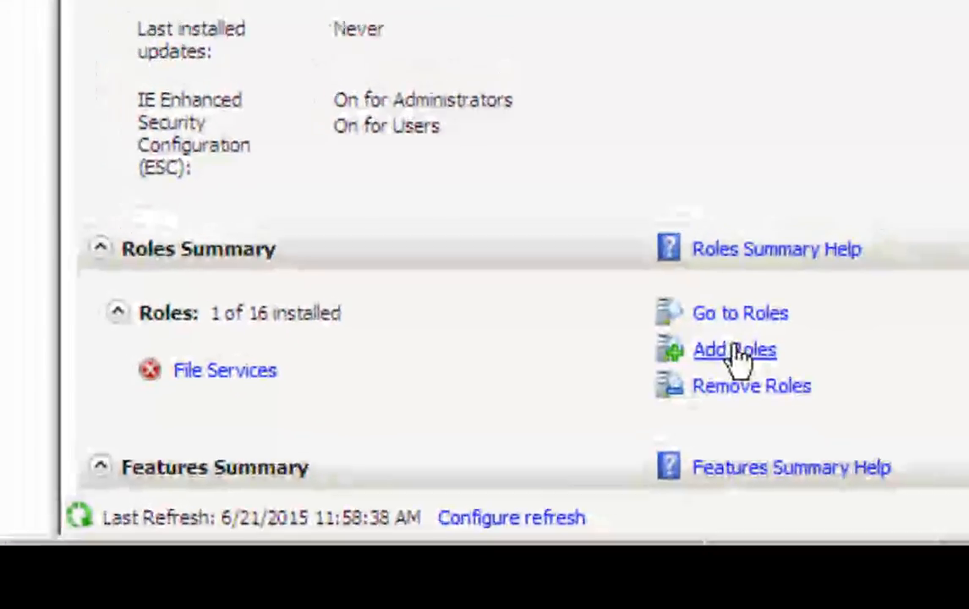
Step: Select the Active Directory Domain Services role in the Add Roles Wizard and start installing it
left_click(760, 342)
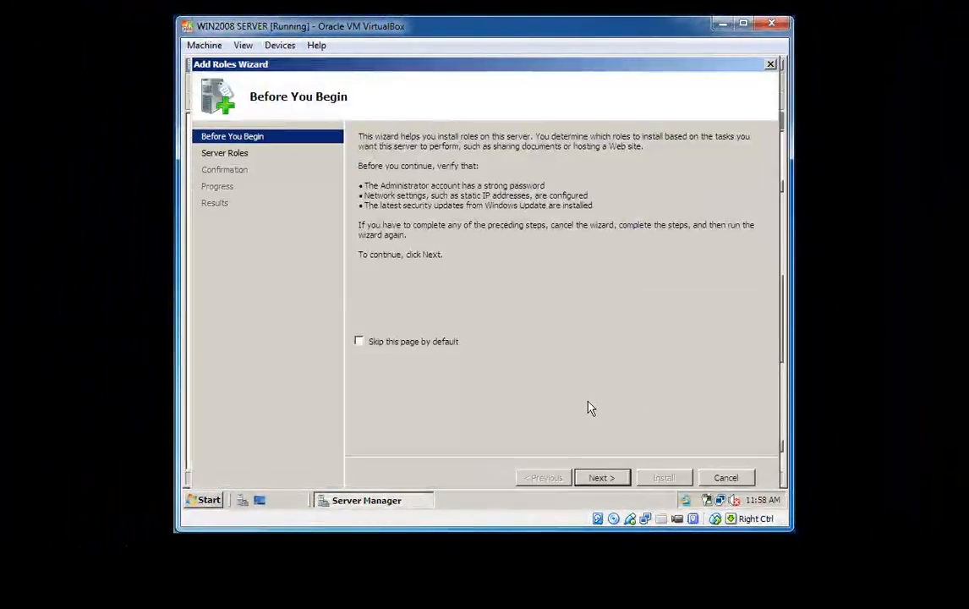
left_click(602, 477)
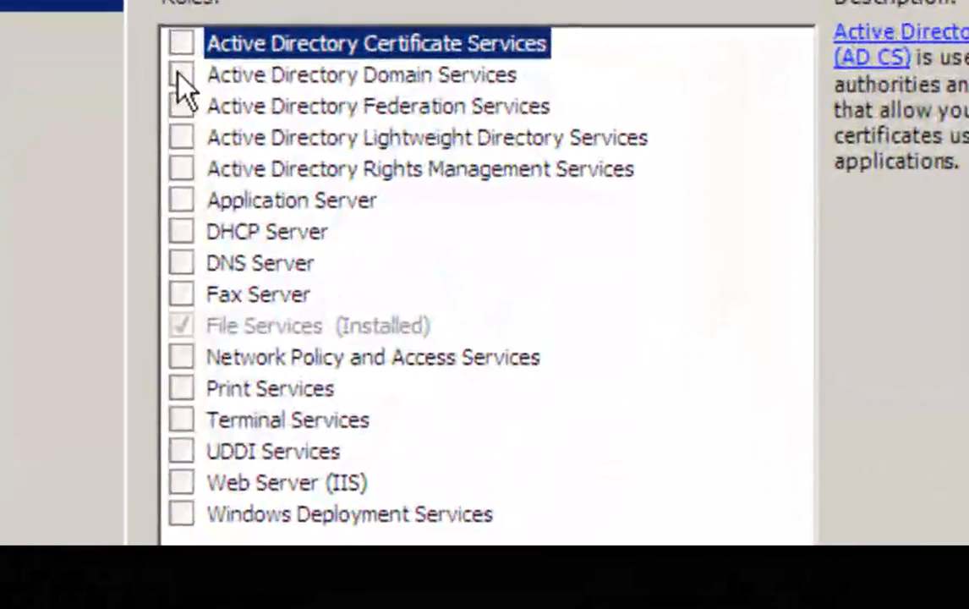
left_click(180, 74)
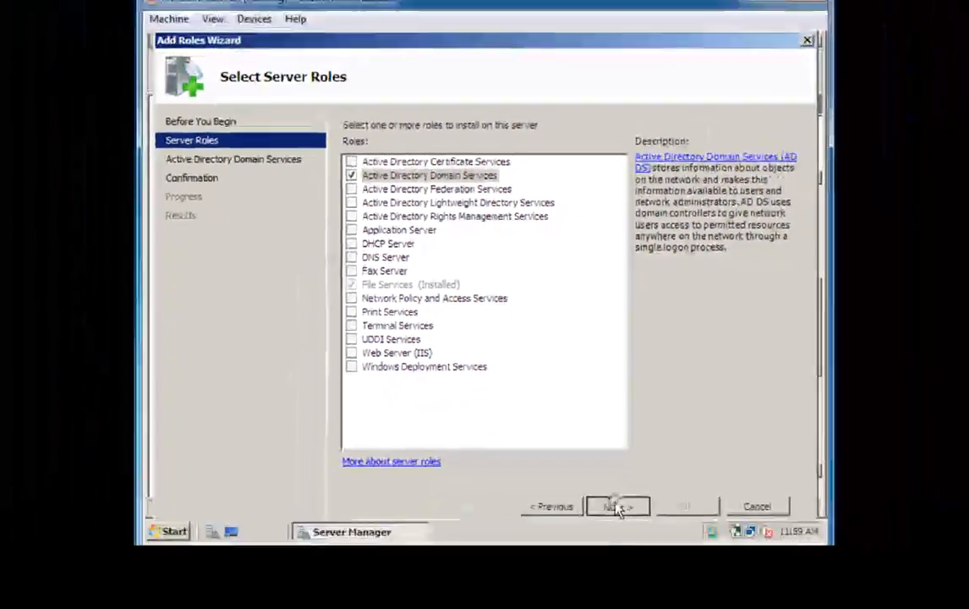
left_click(602, 477)
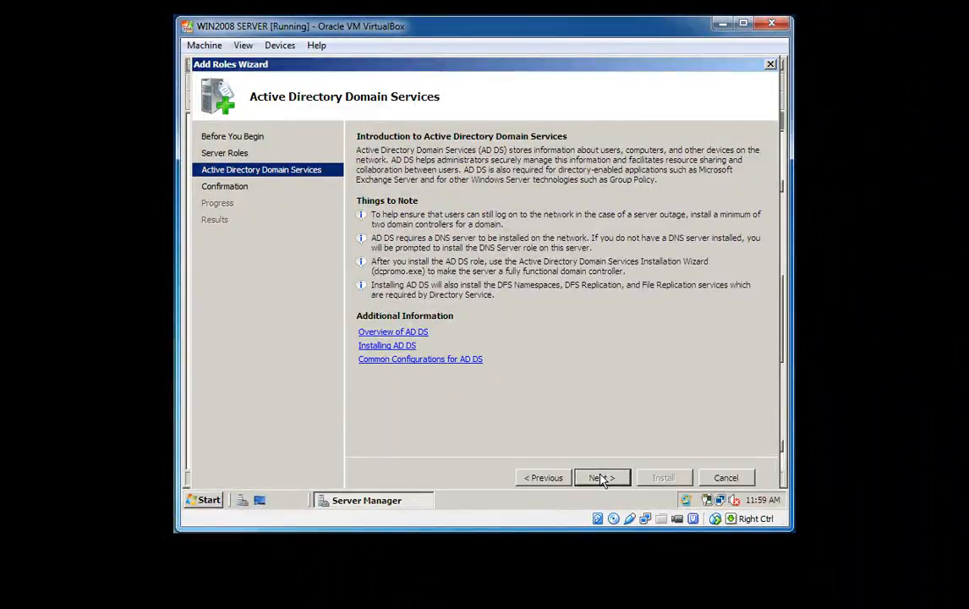
left_click(602, 478)
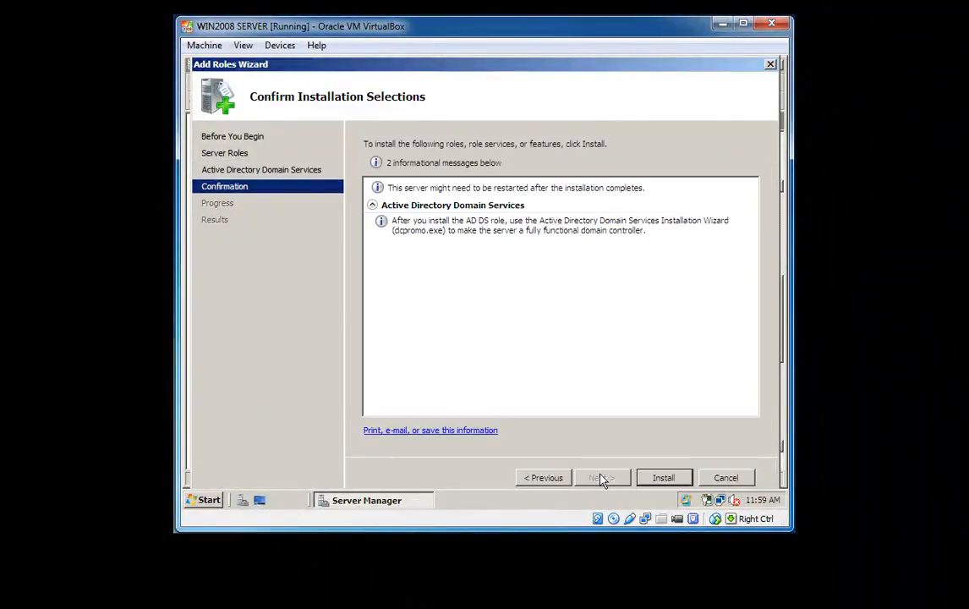
left_click(660, 478)
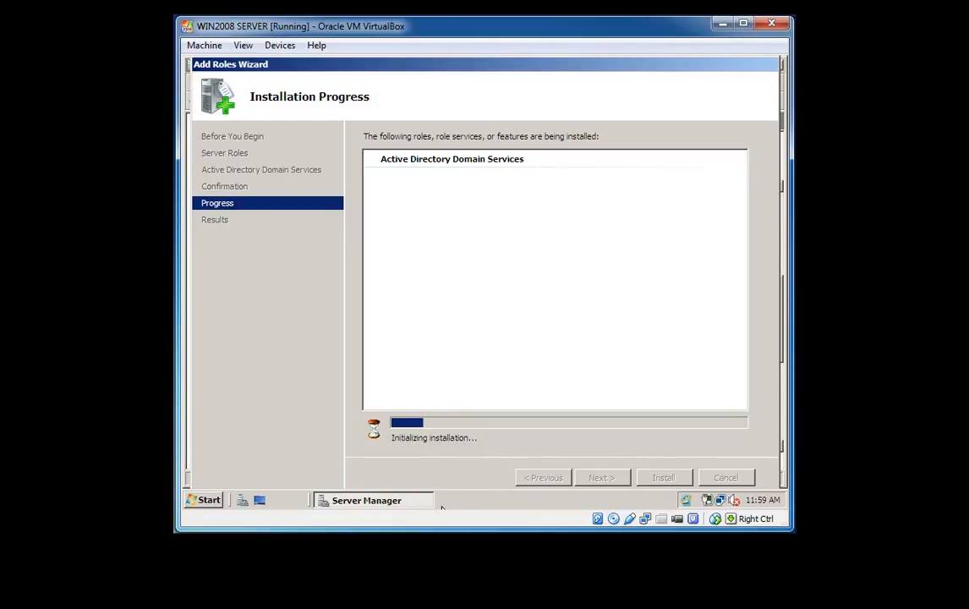
Step: Wait for the AD DS role installation to report Installation succeeded
mouse_move(367, 579)
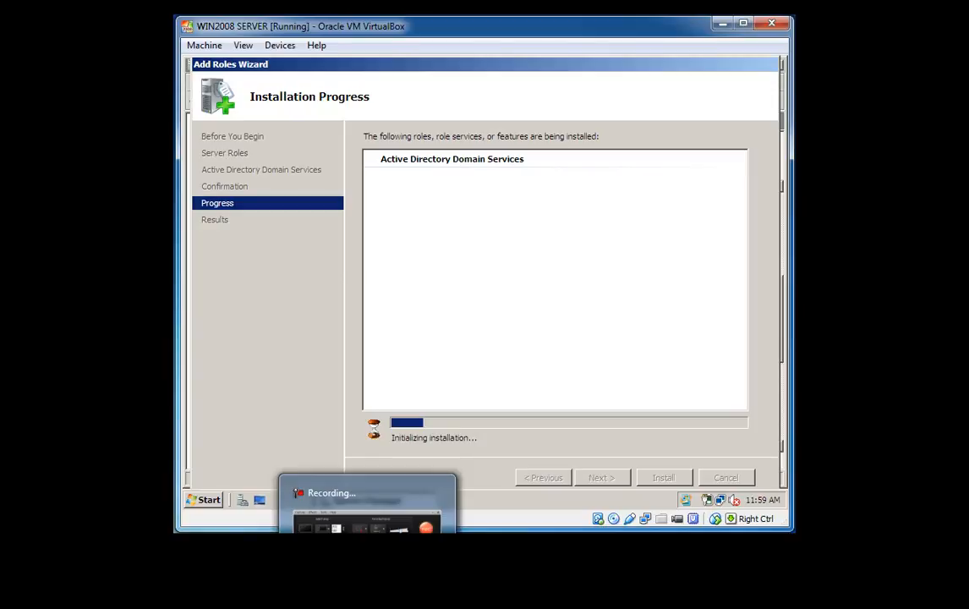
left_click(367, 524)
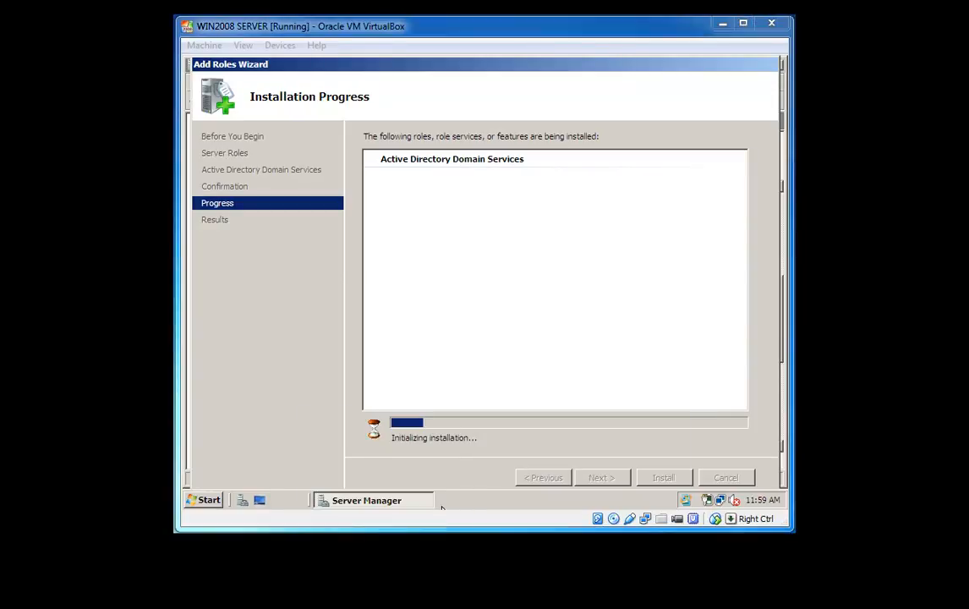
left_click(615, 429)
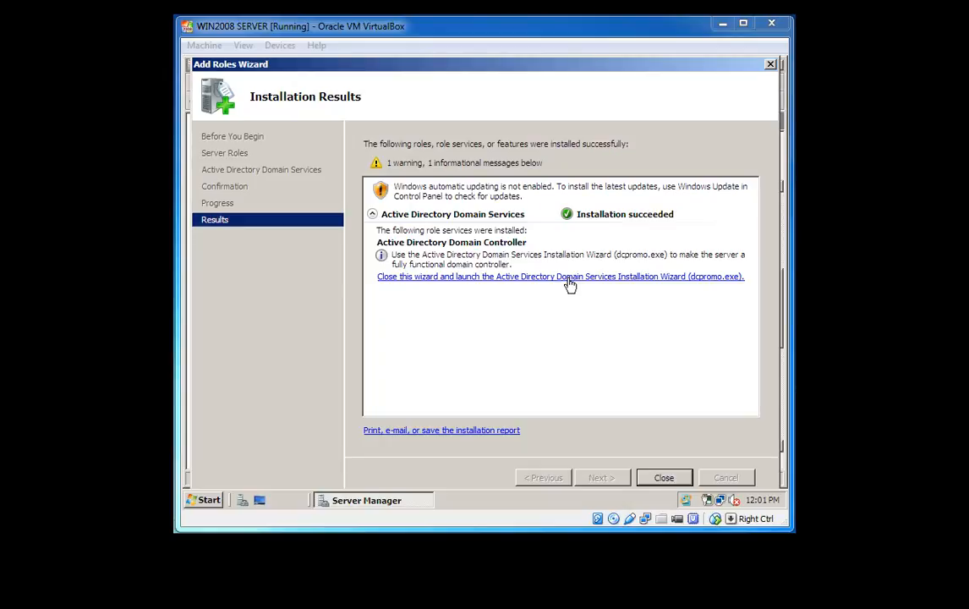
Step: Search for dcpromo and launch the Active Directory Domain Services Installation Wizard
left_click(203, 500)
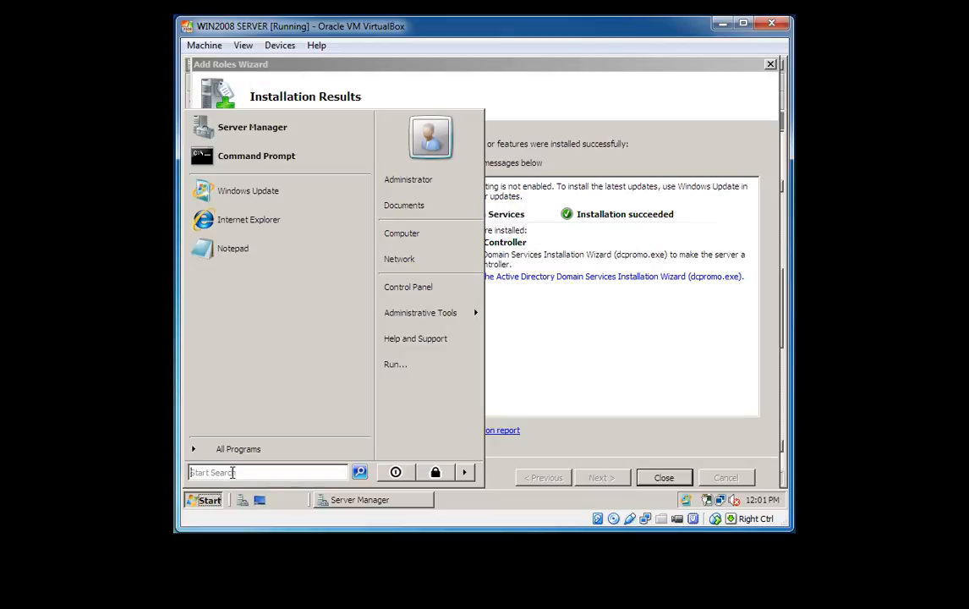
type("dcpro")
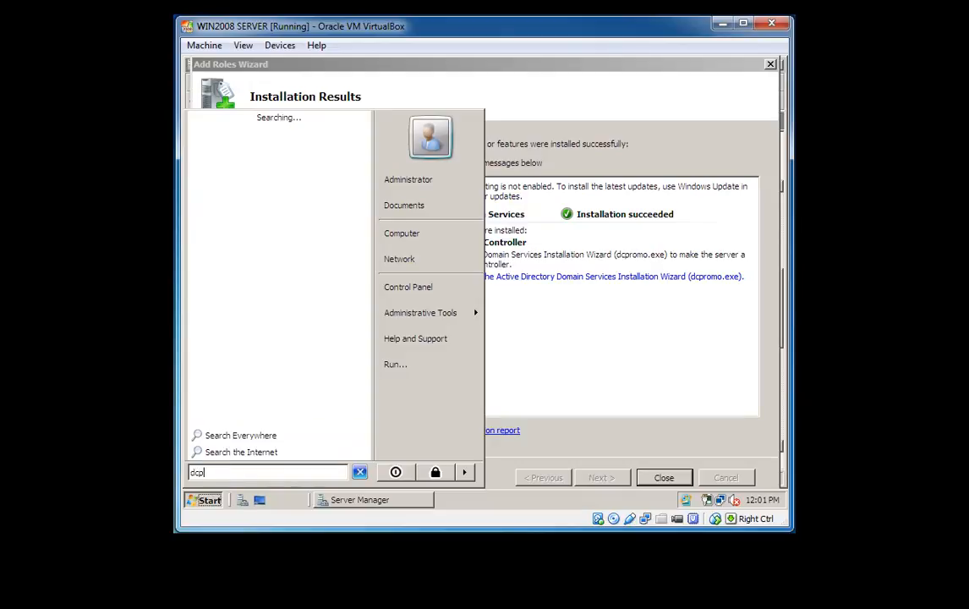
type("mo")
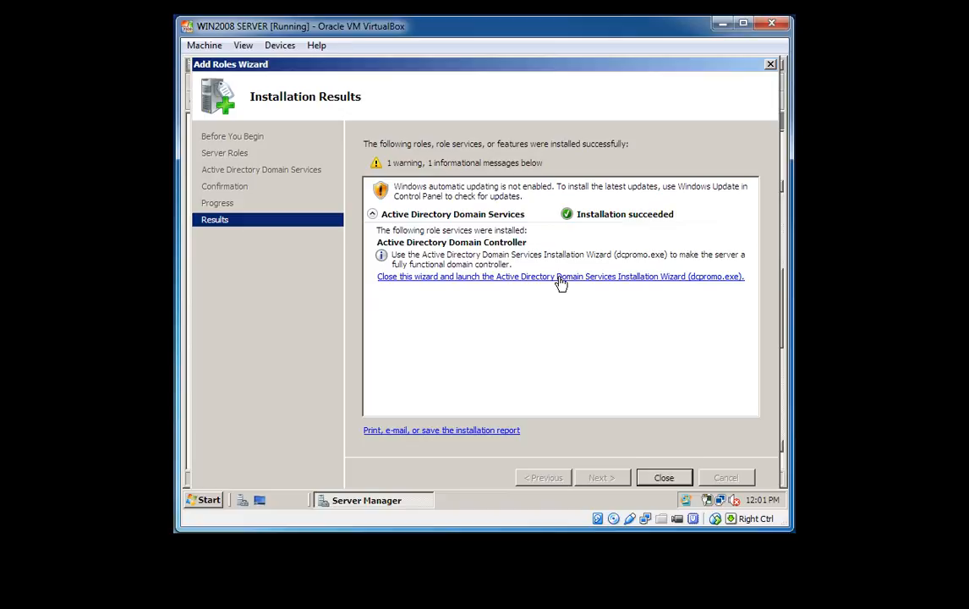
left_click(558, 277)
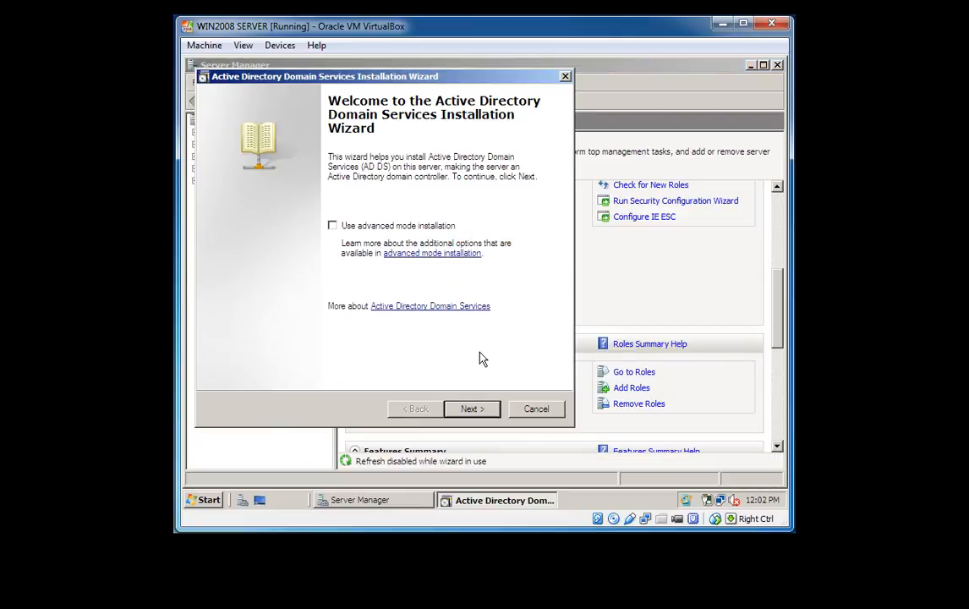
Step: Pass the welcome and compatibility pages and choose 'Create a new domain in a new forest'
left_click(472, 409)
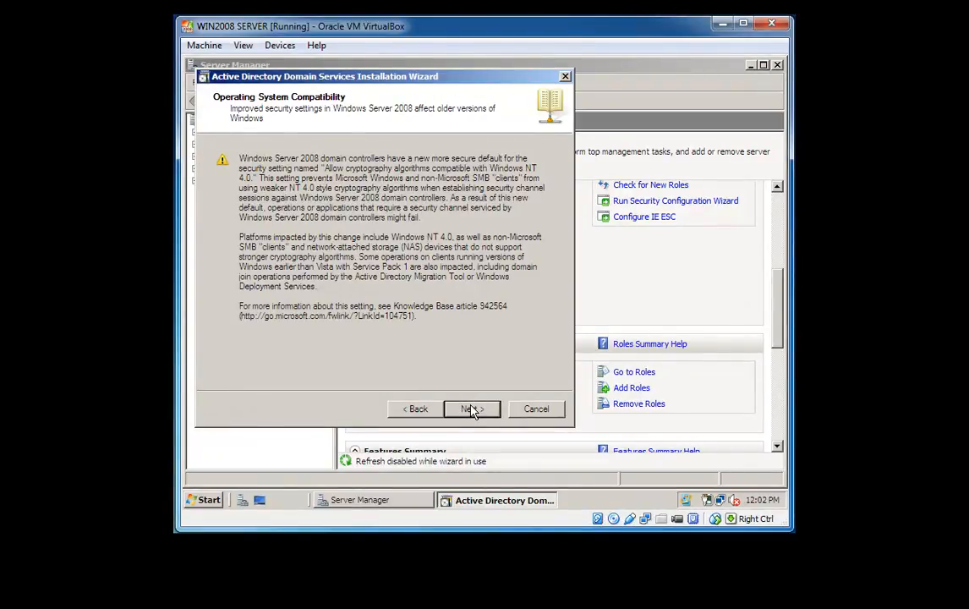
left_click(472, 409)
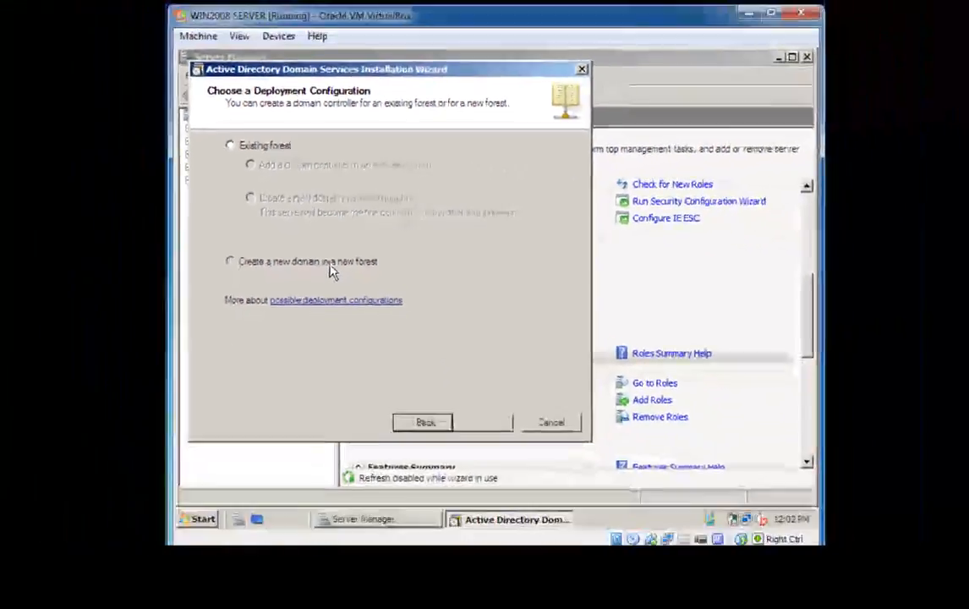
left_click(376, 372)
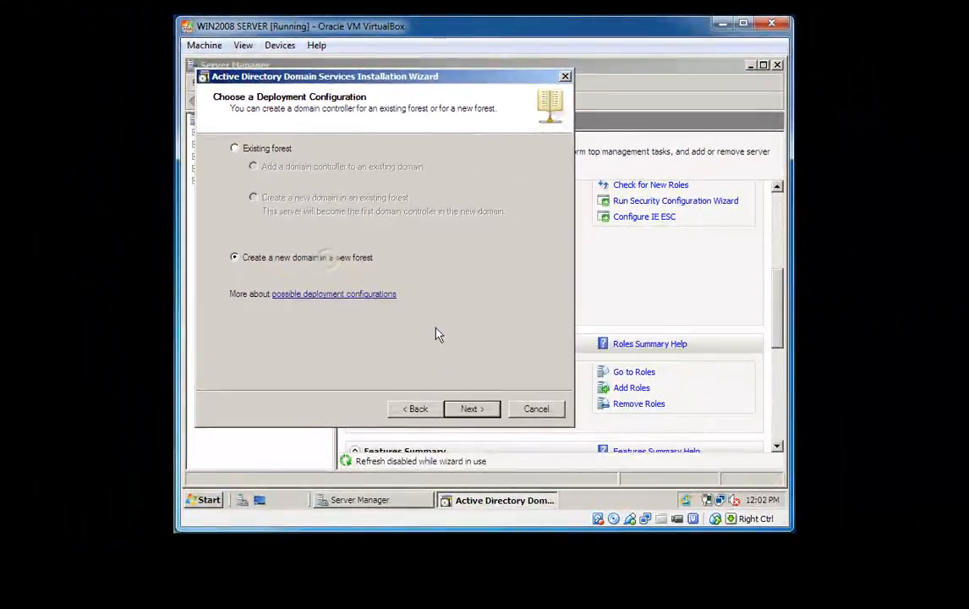
left_click(480, 413)
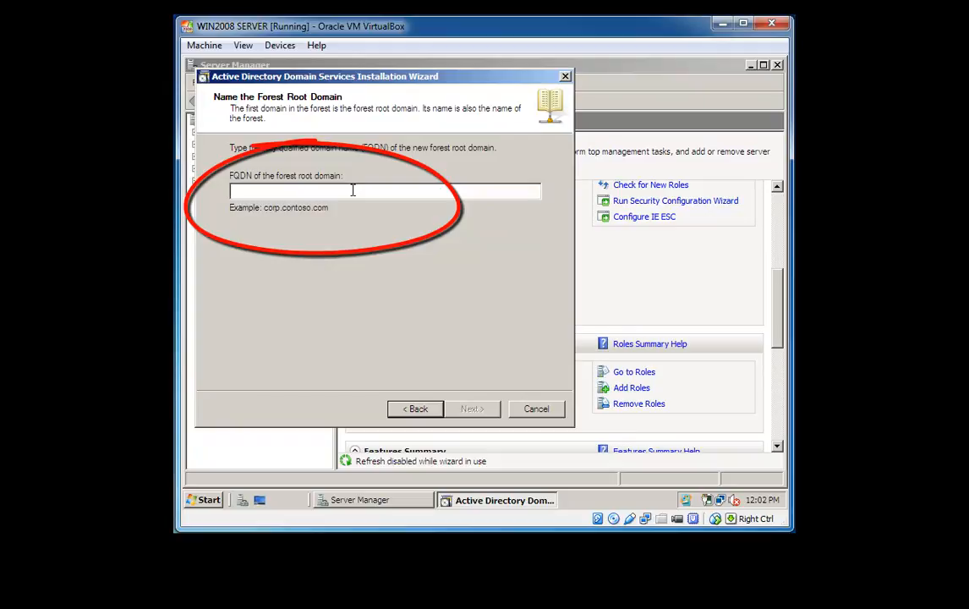
Step: Name the forest root domain HIMRAJ.COM and set the forest functional level to Windows Server 2008
type("HIM")
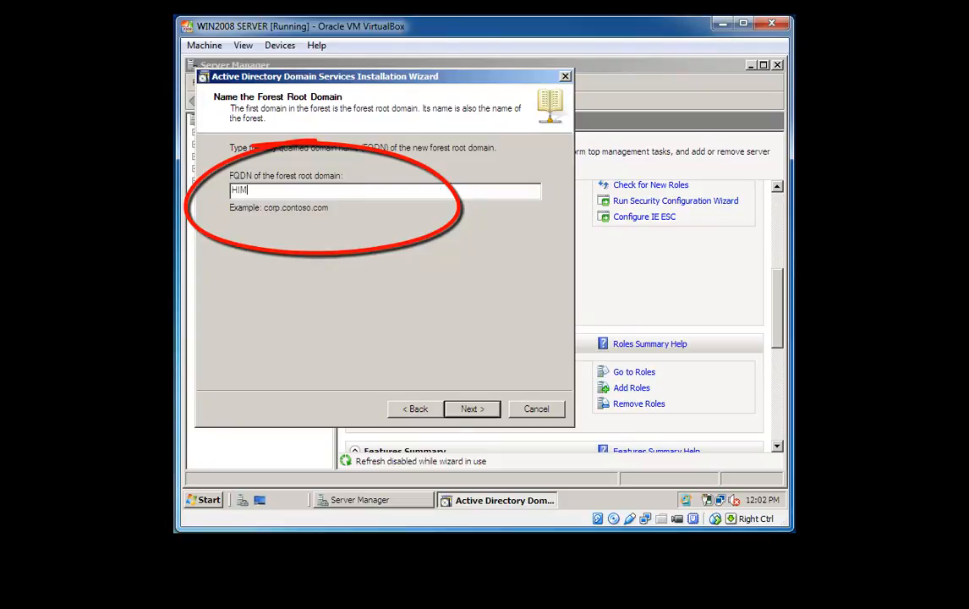
type("RAJ")
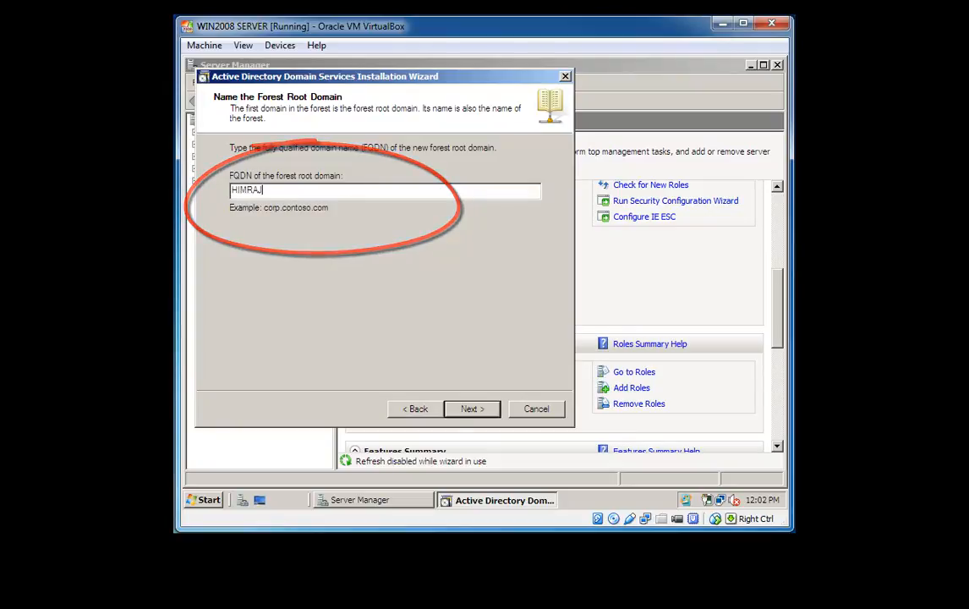
type(".COM")
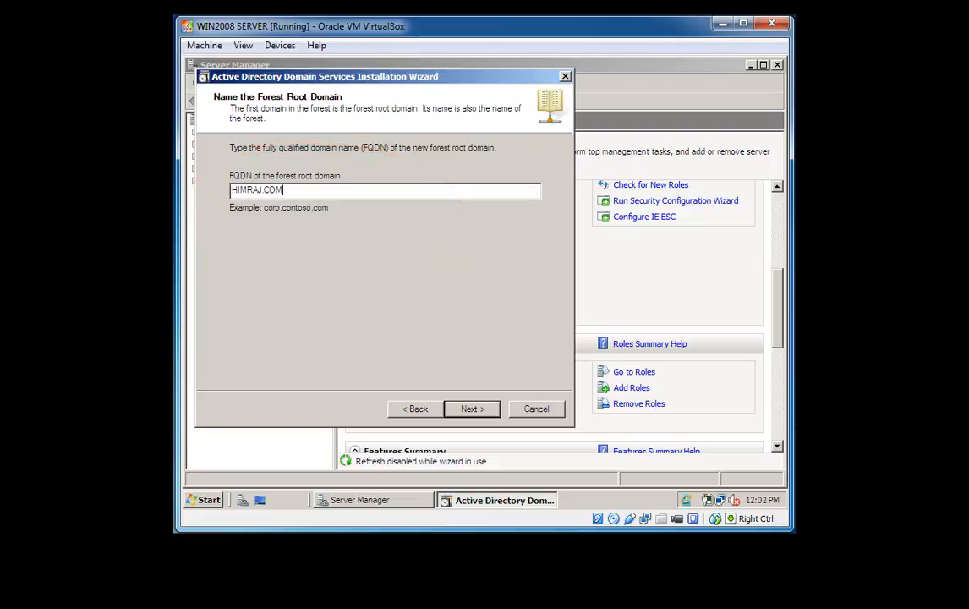
left_click(492, 412)
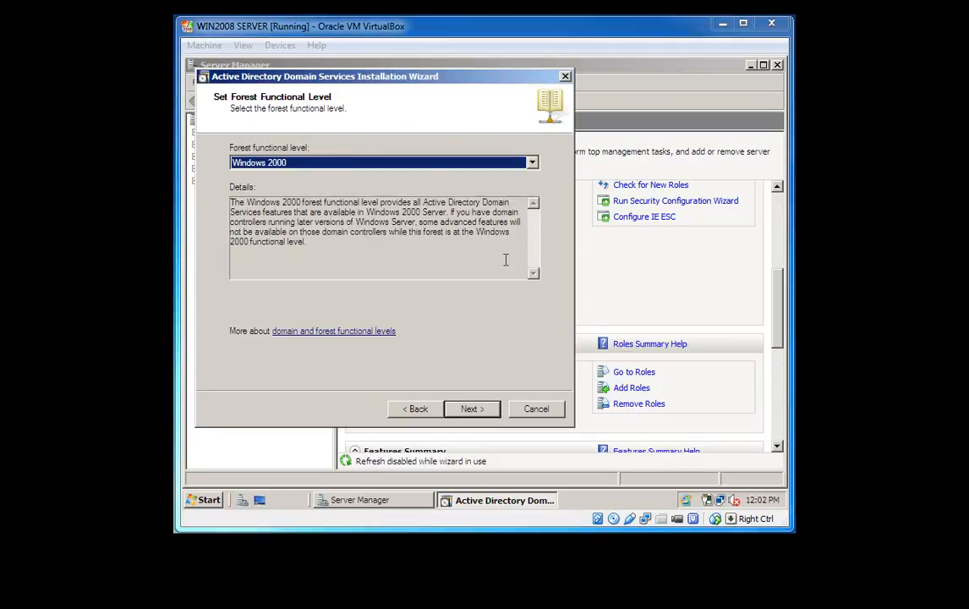
left_click(532, 164)
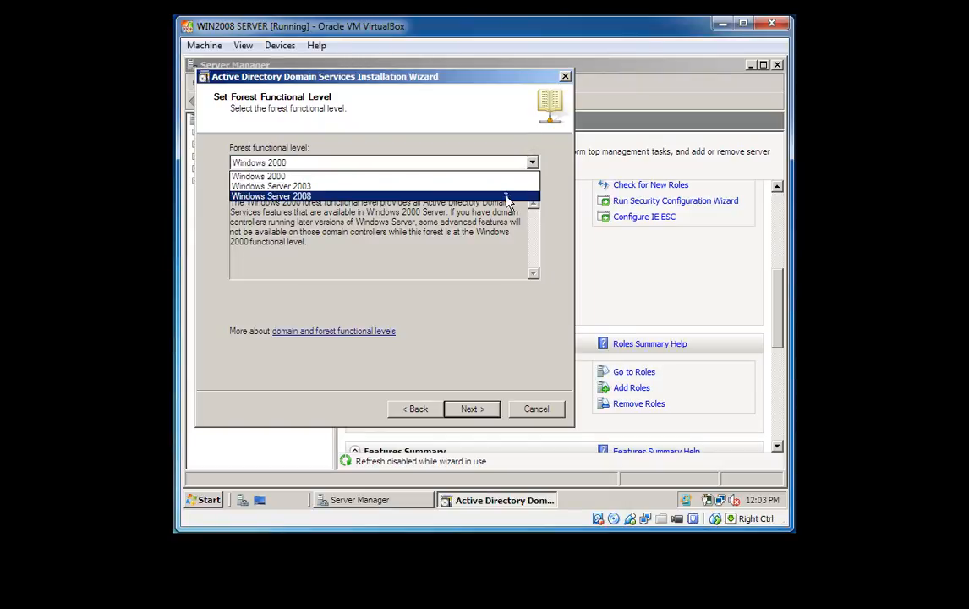
left_click(508, 196)
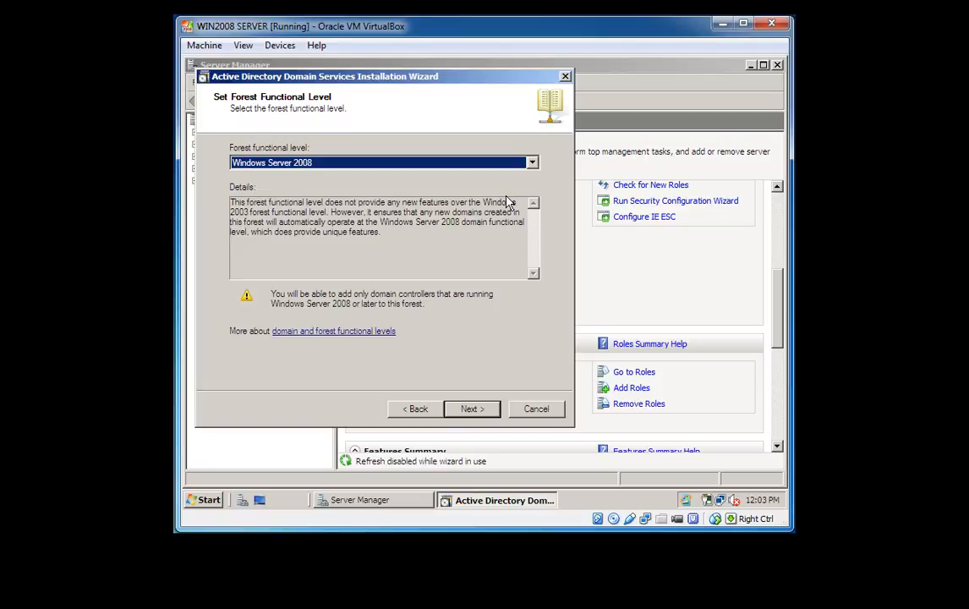
left_click(472, 409)
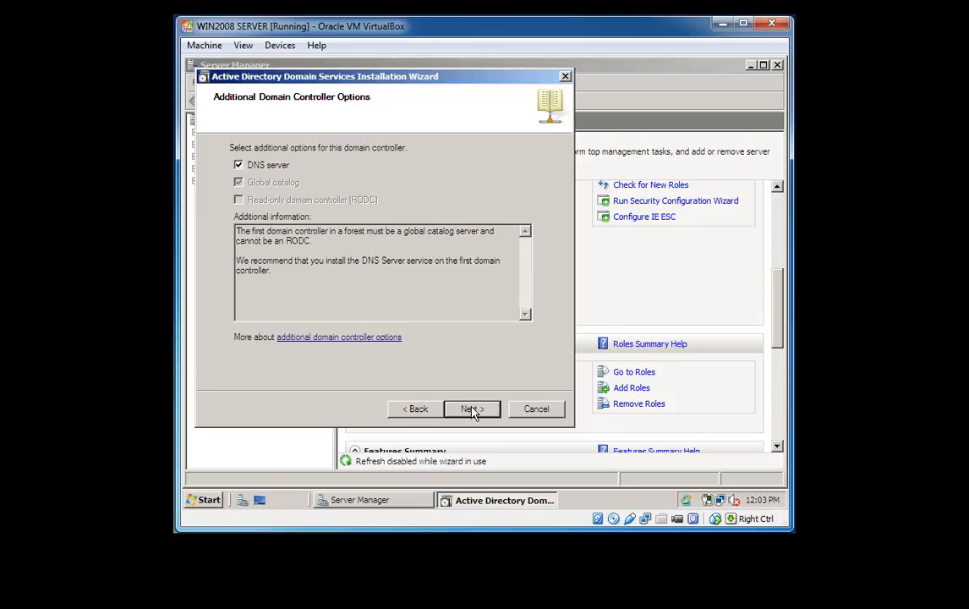
Step: Accept the DNS delegation warning and keep default C:\Windows\NTDS and C:\Windows\SYSVOL folders
left_click(473, 410)
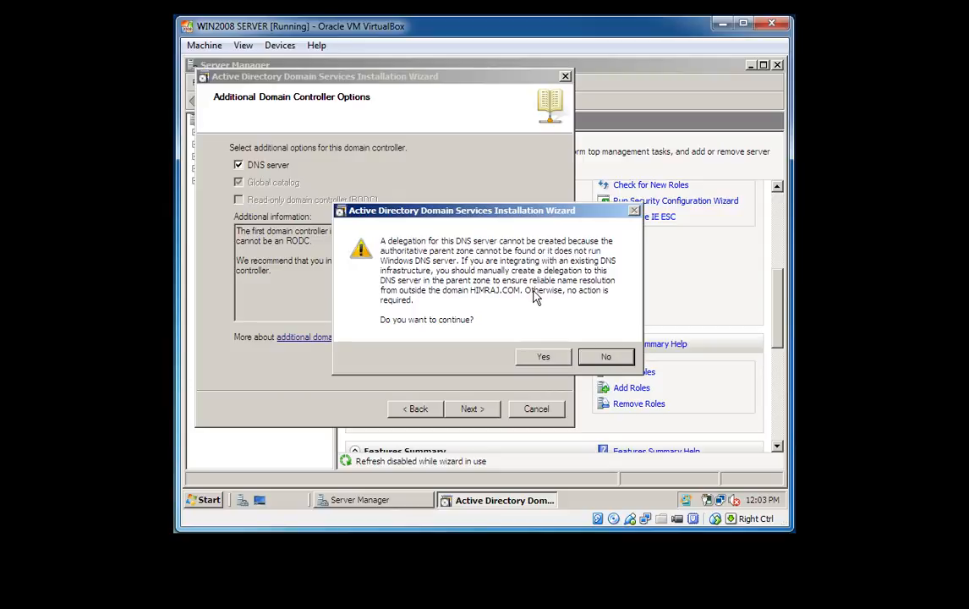
left_click(543, 358)
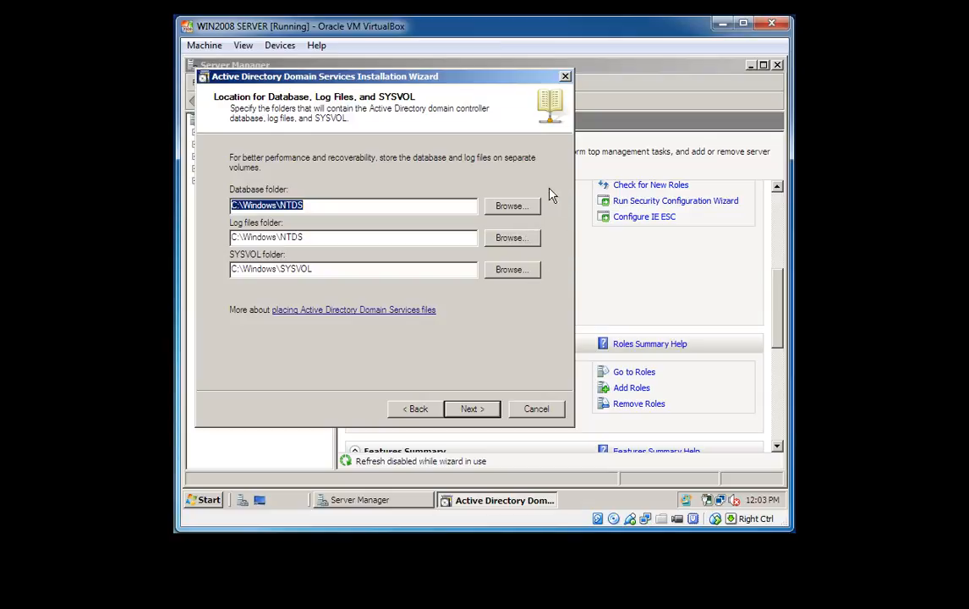
left_click(473, 409)
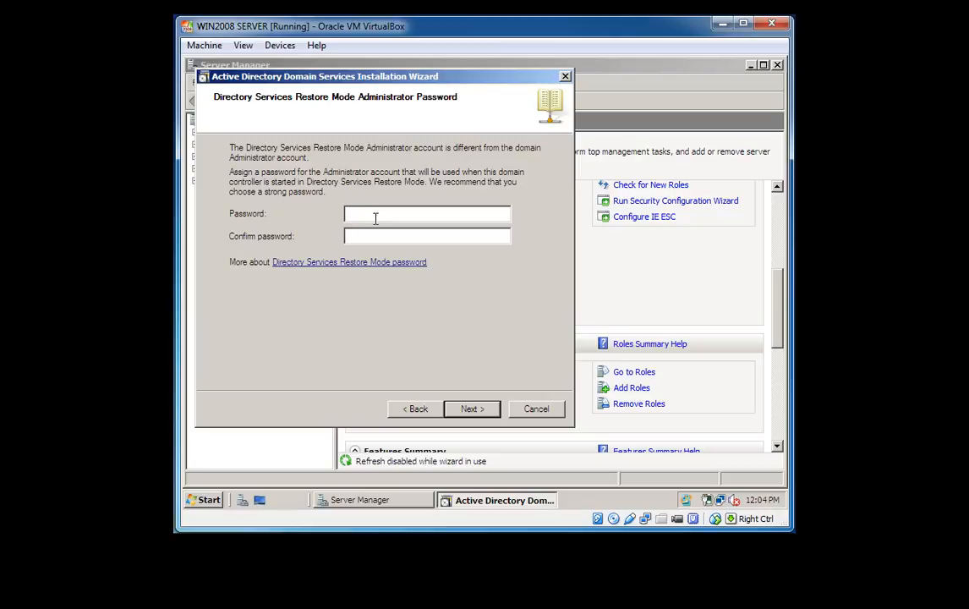
Step: Enter and confirm the Directory Services Restore Mode administrator password
type("Pa")
key("BackSpace")
key("BackSpace")
type("P@ssw0rd1")
left_click(368, 237)
type("P@ssw0rd1")
left_click(474, 412)
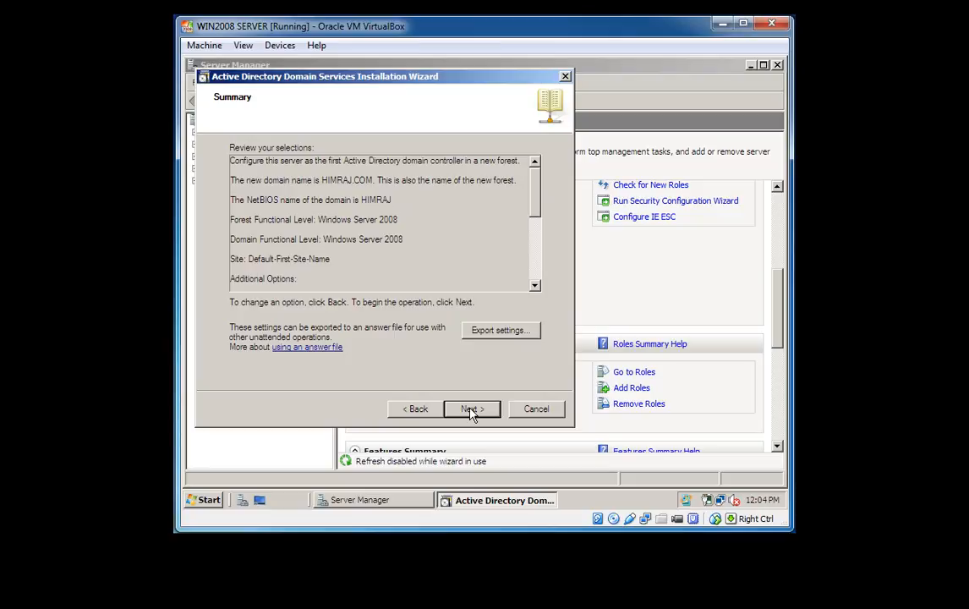
Step: Install Active Directory for HIMRAJ.COM from the Summary page and finish the wizard
left_click(472, 410)
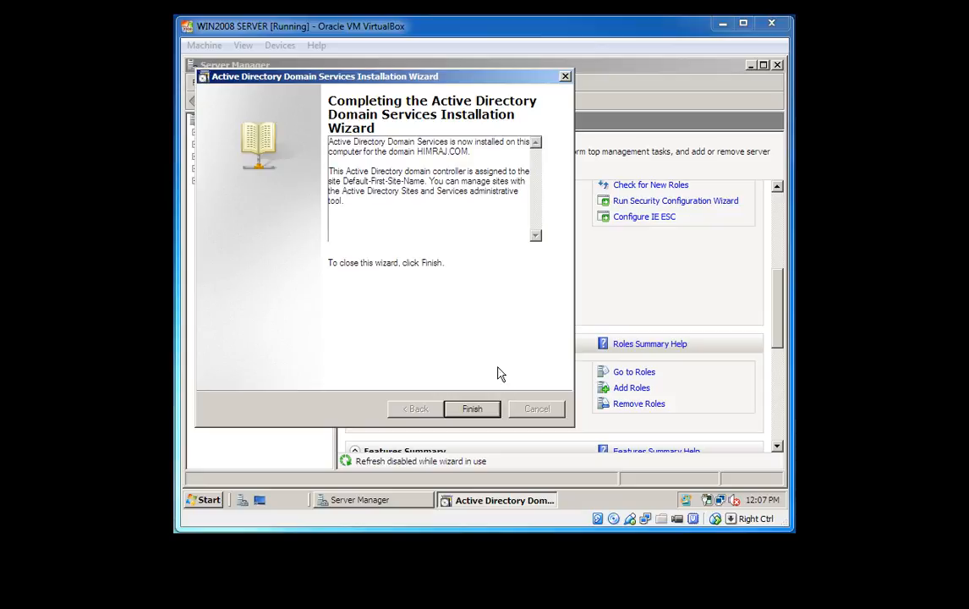
left_click(475, 410)
left_click(472, 410)
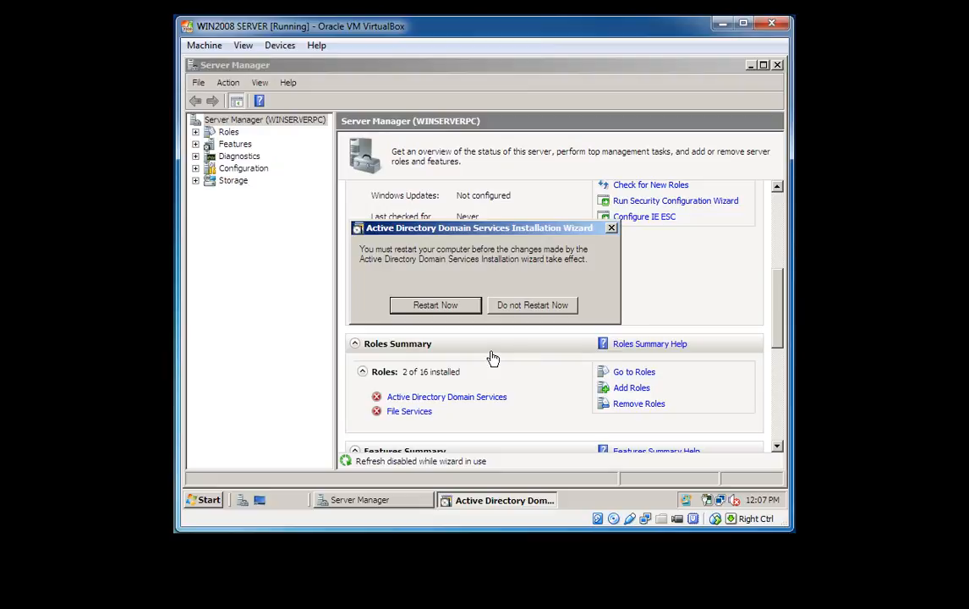
Step: Restart the server, then bring up the Computer shortcut menu from the Start menu
left_click(448, 310)
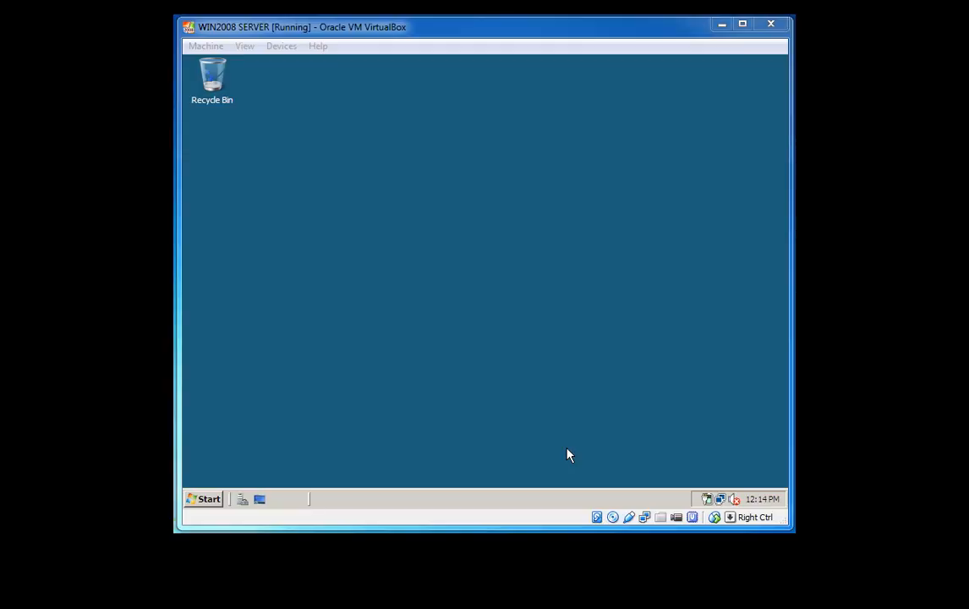
left_click(207, 498)
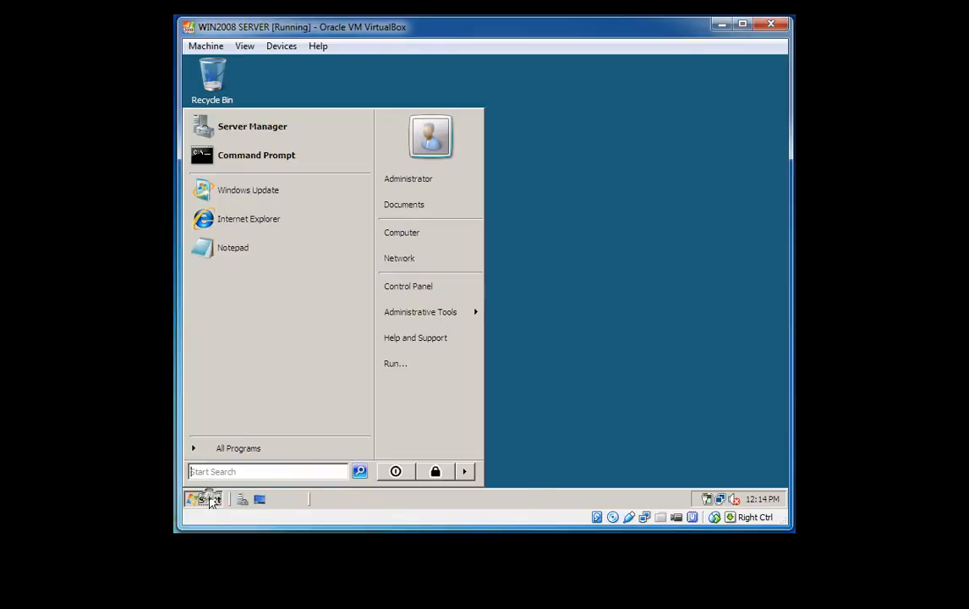
right_click(414, 243)
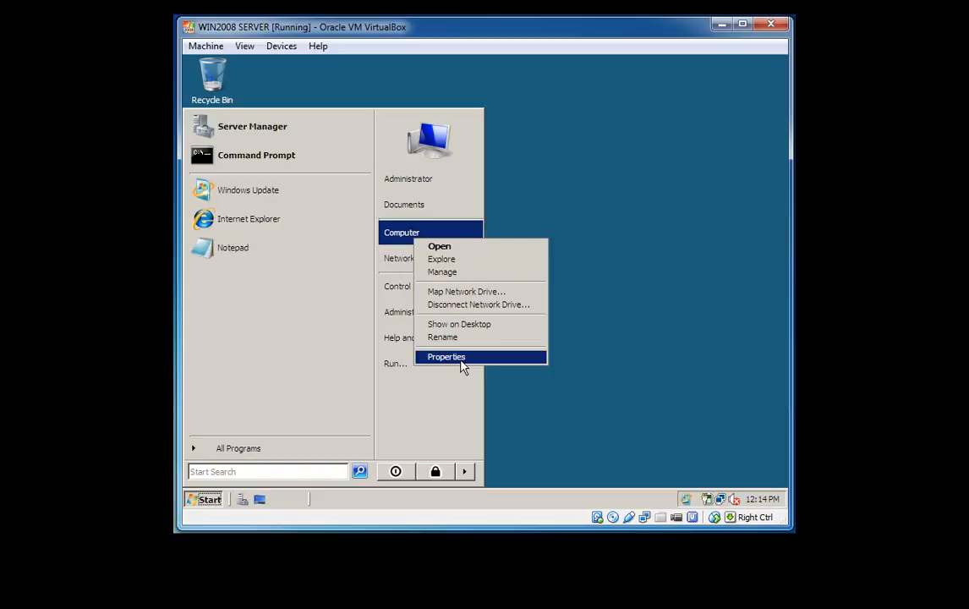
Step: Open the System window, confirm the server is WINSERVERPC.HIMRAJ.COM in domain HIMRAJ.COM, and close it
left_click(462, 358)
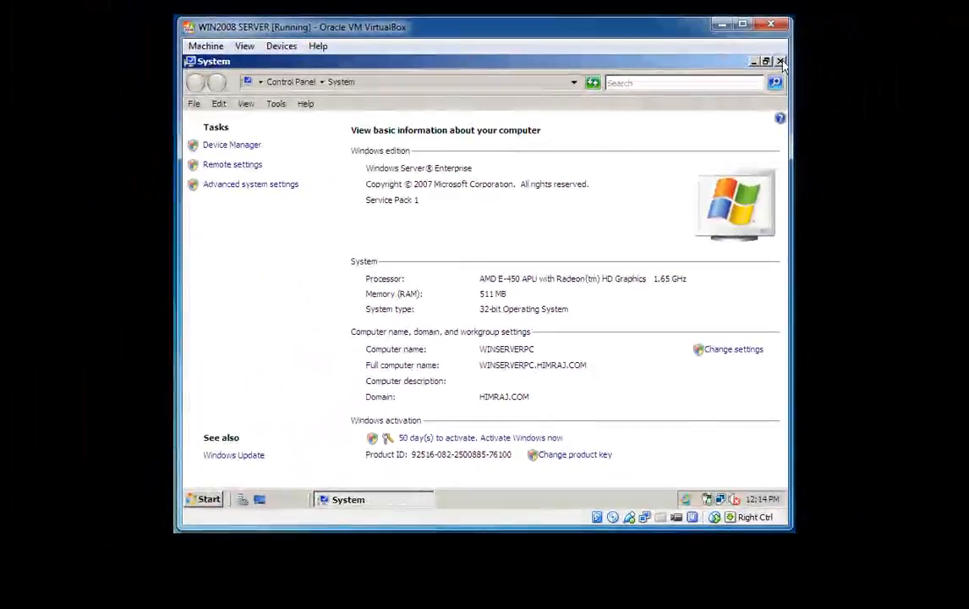
left_click(780, 62)
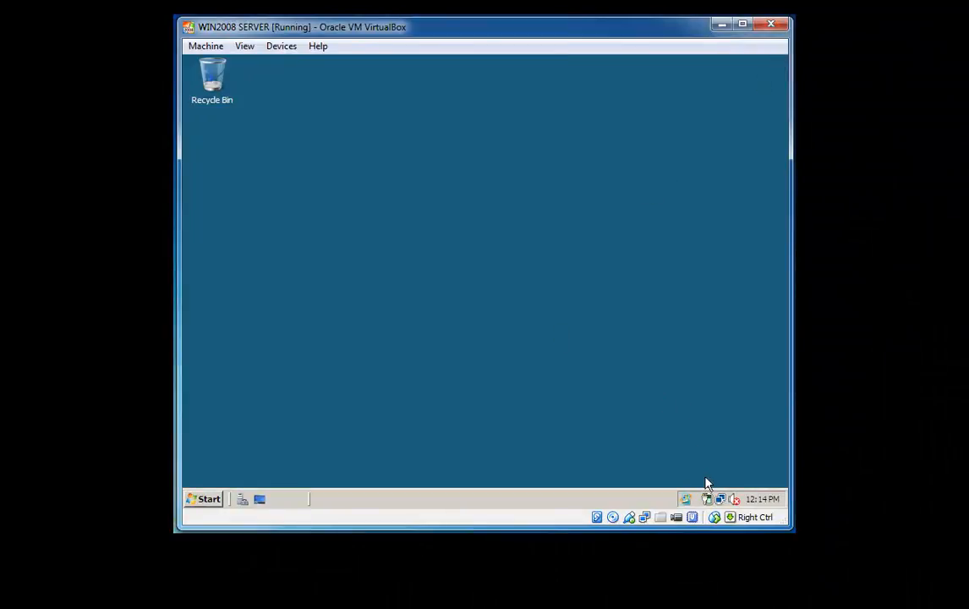
Step: Open Local Area Connection properties via Network and Sharing Center and select Internet Protocol Version 4 (TCP/IPv4)
left_click(722, 499)
right_click(723, 498)
left_click(696, 489)
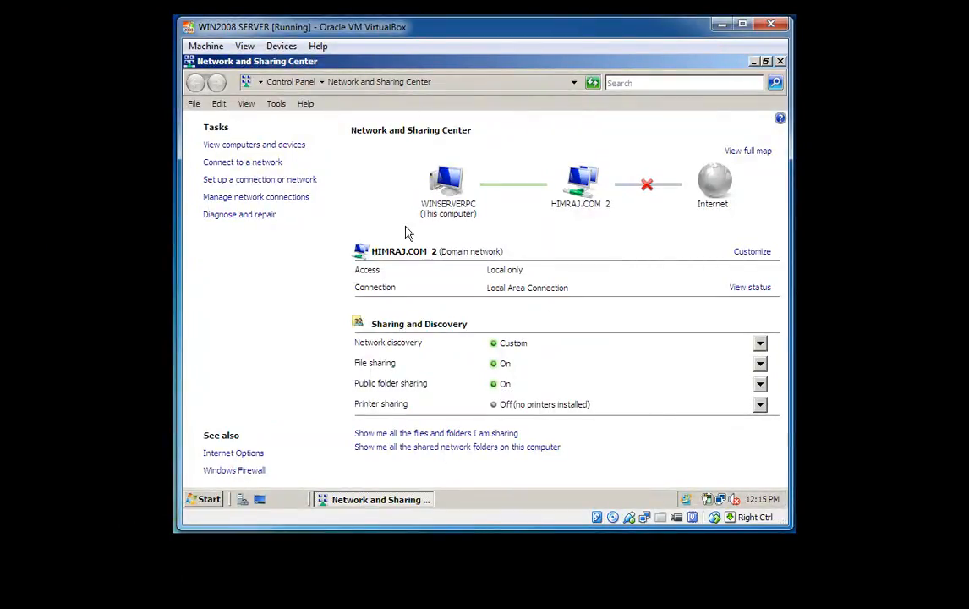
left_click(293, 198)
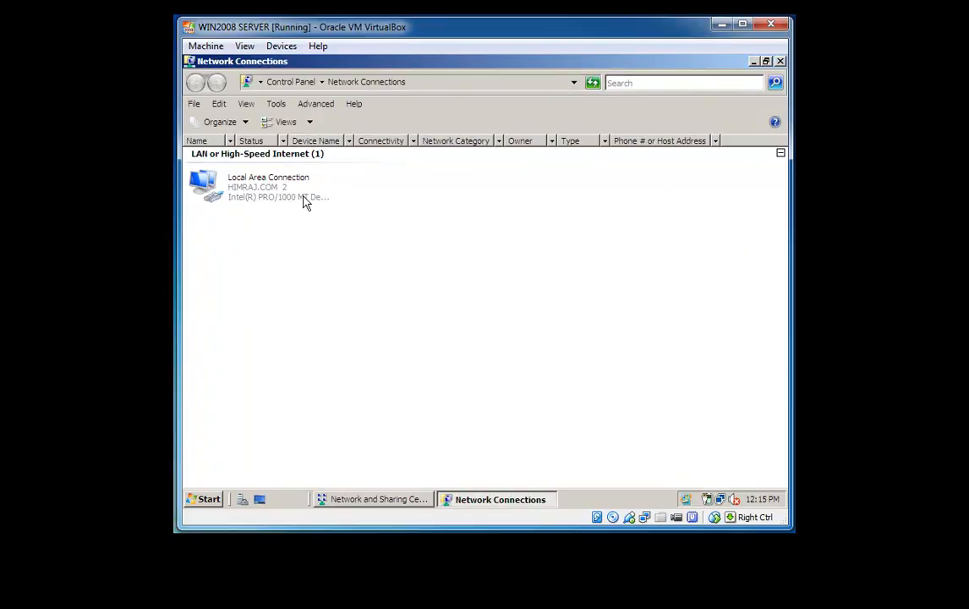
left_click(254, 196)
right_click(253, 198)
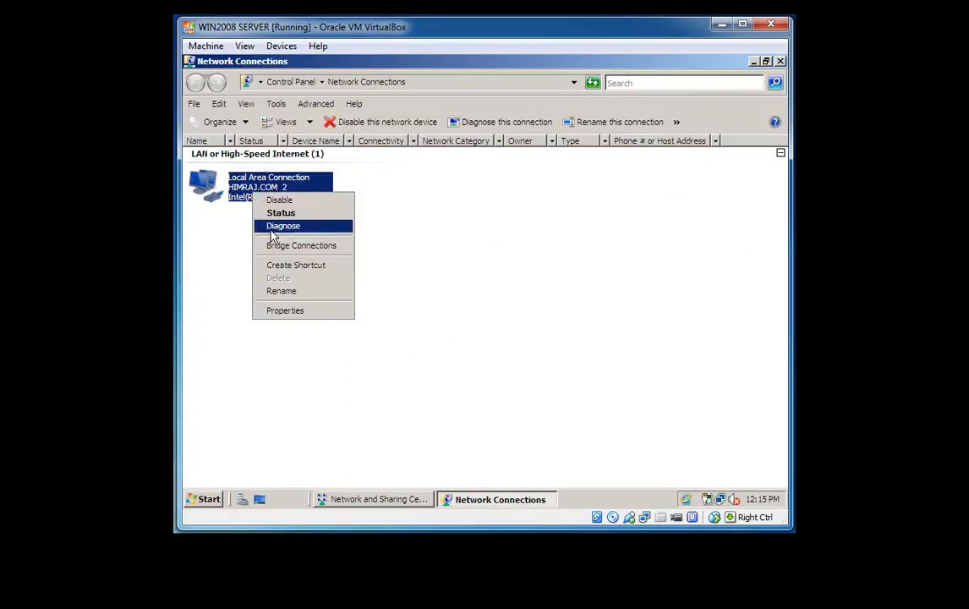
left_click(288, 311)
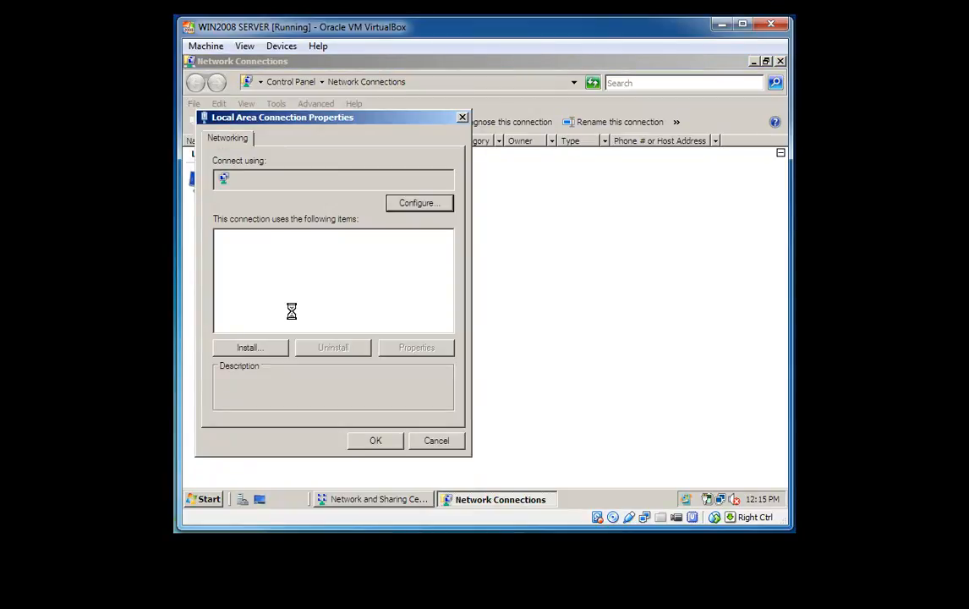
left_click(319, 288)
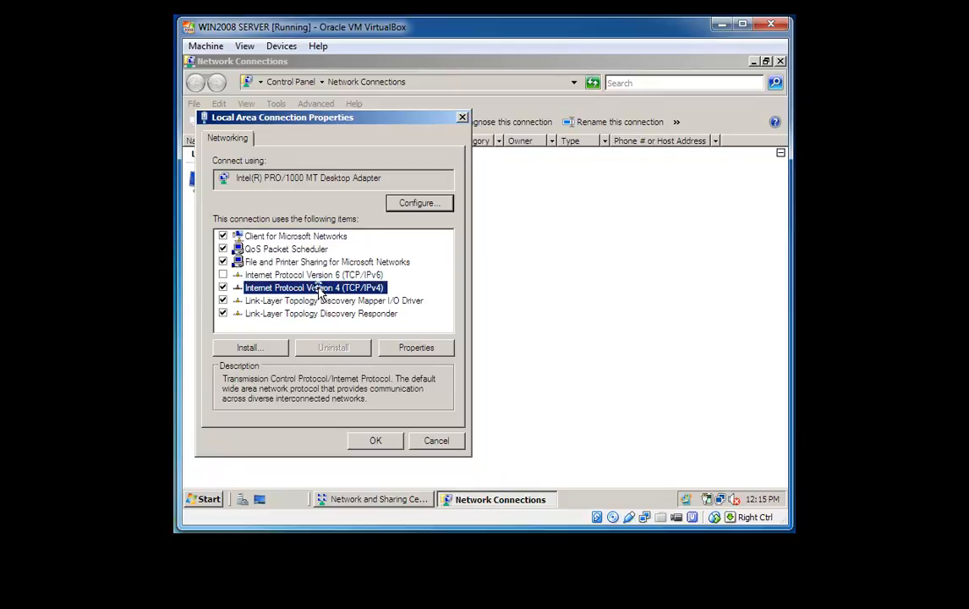
Step: Open the TCP/IPv4 properties and change the preferred DNS first octet from 127 to 192
left_click(408, 348)
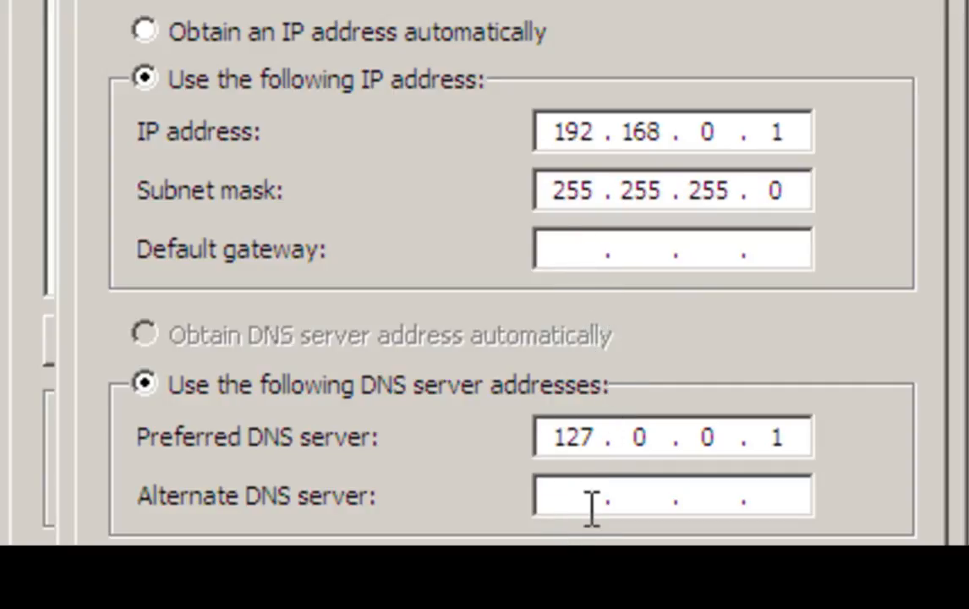
left_click(809, 440)
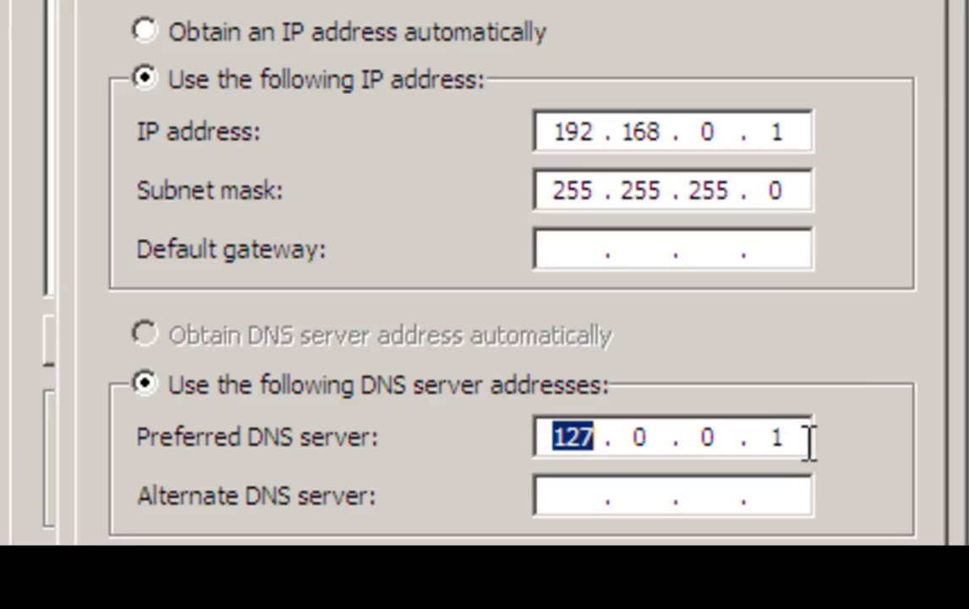
key("BackSpace")
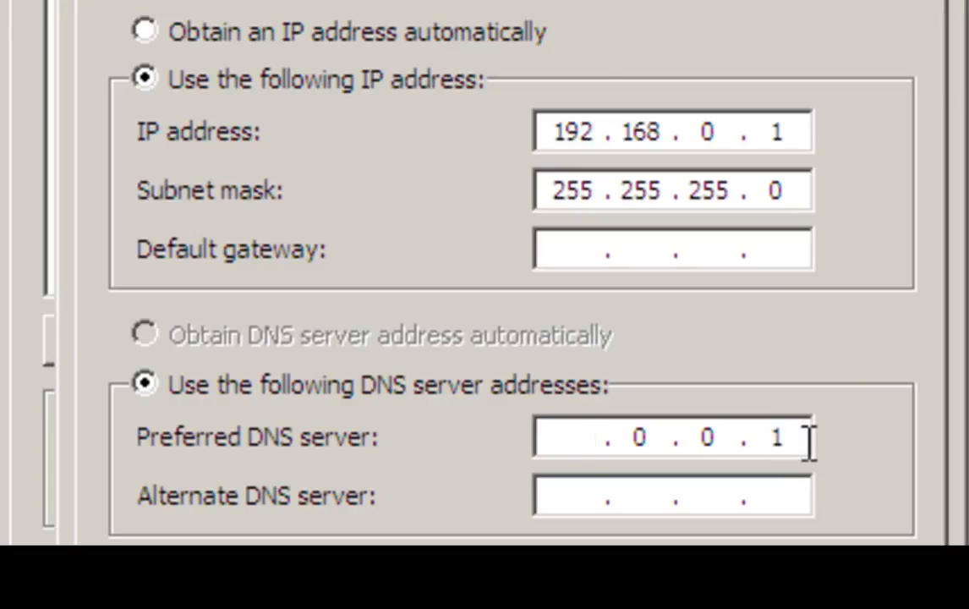
type("1")
type("92")
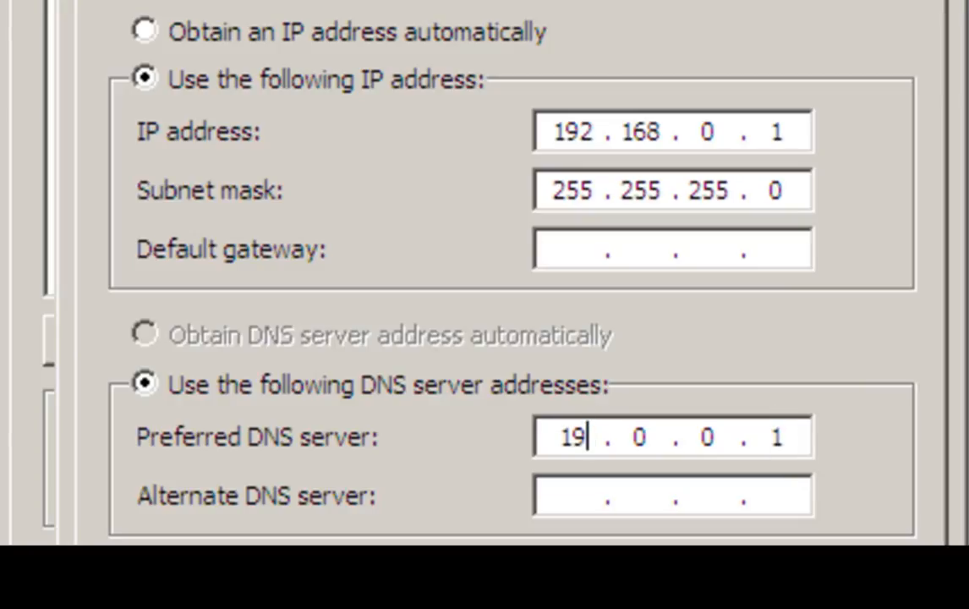
Step: Complete the preferred DNS server as 192.160.0.1 and save the IPv4 settings
left_click(809, 441)
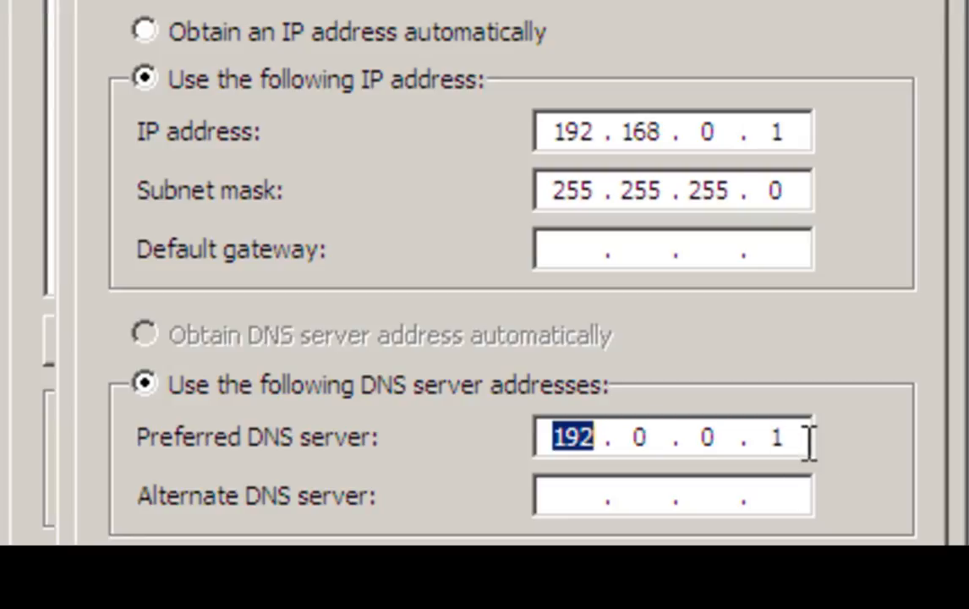
left_click(630, 427)
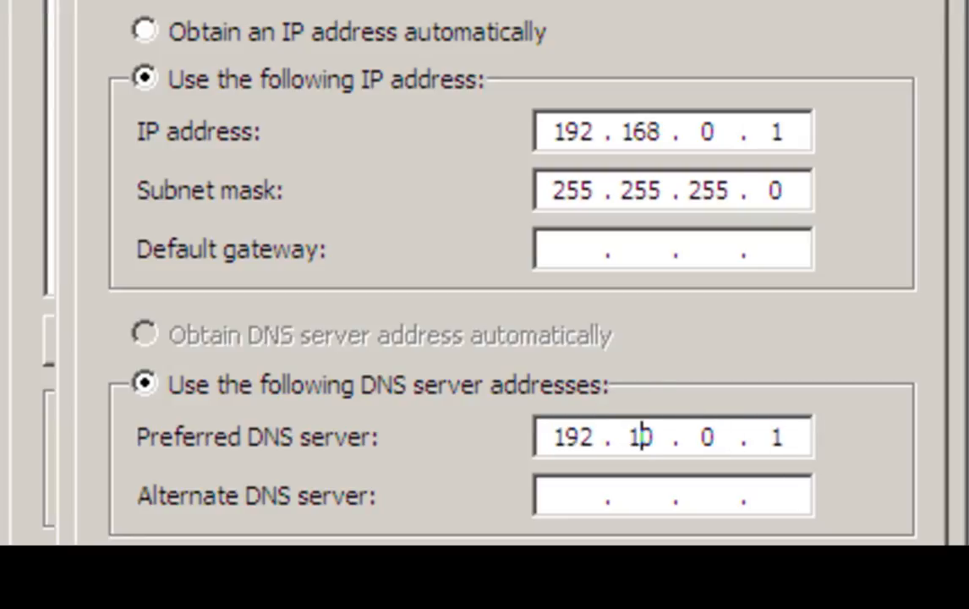
type("5")
key("BackSpace")
type("6")
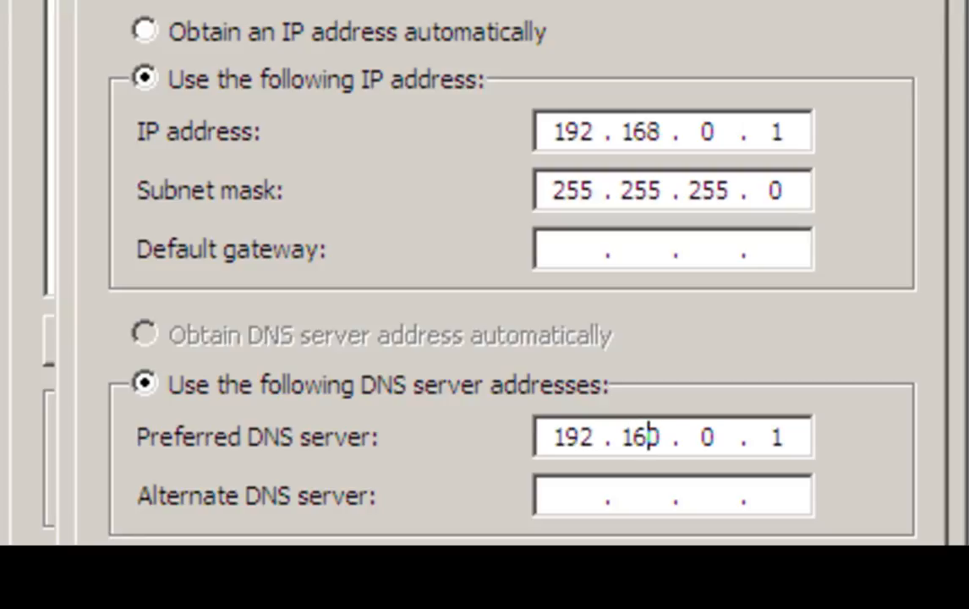
key("period")
type("0")
key("period")
type("1")
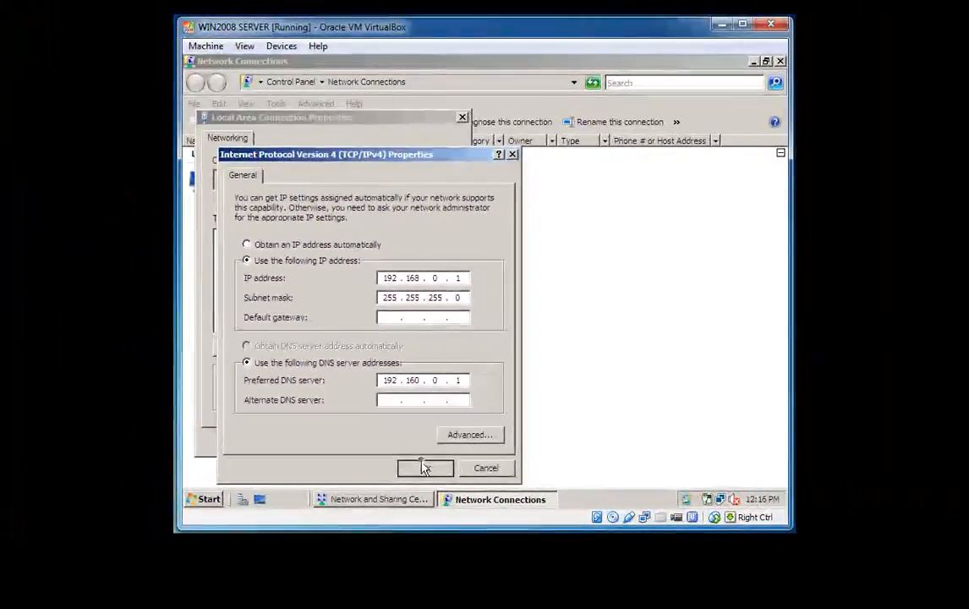
left_click(478, 519)
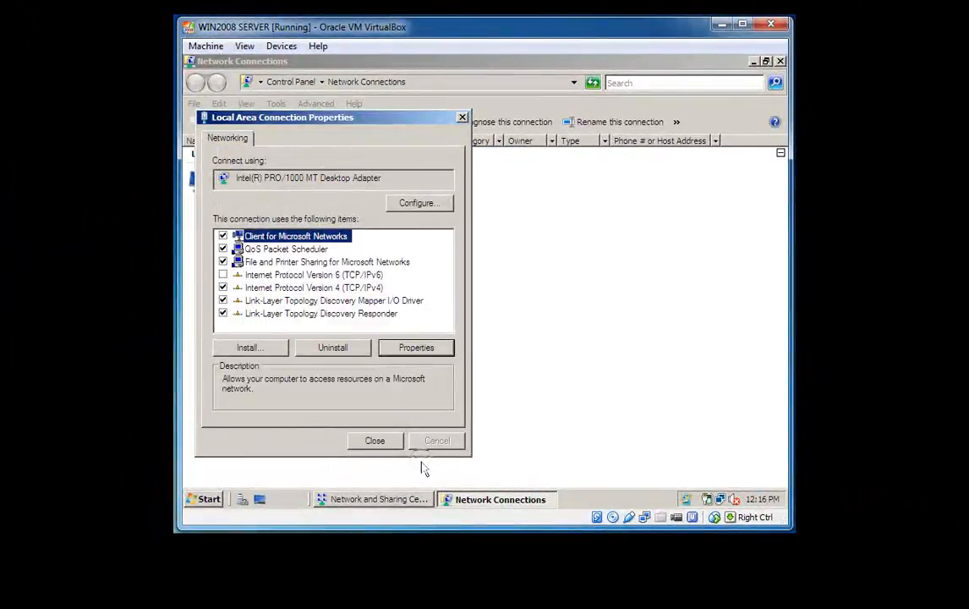
Step: Close the connection properties and Network and Sharing Center, then open the Network folder listing computers
left_click(377, 441)
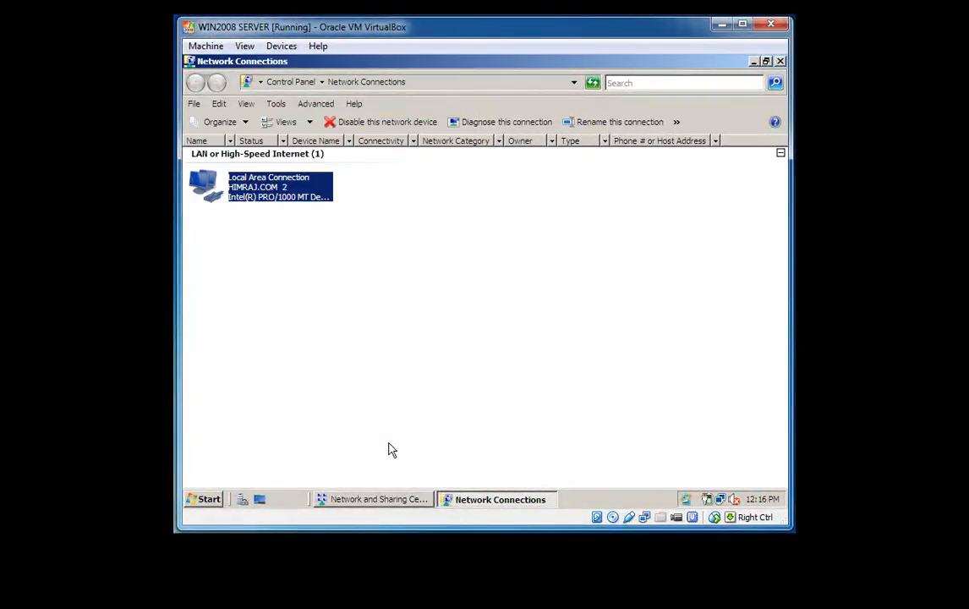
left_click(496, 362)
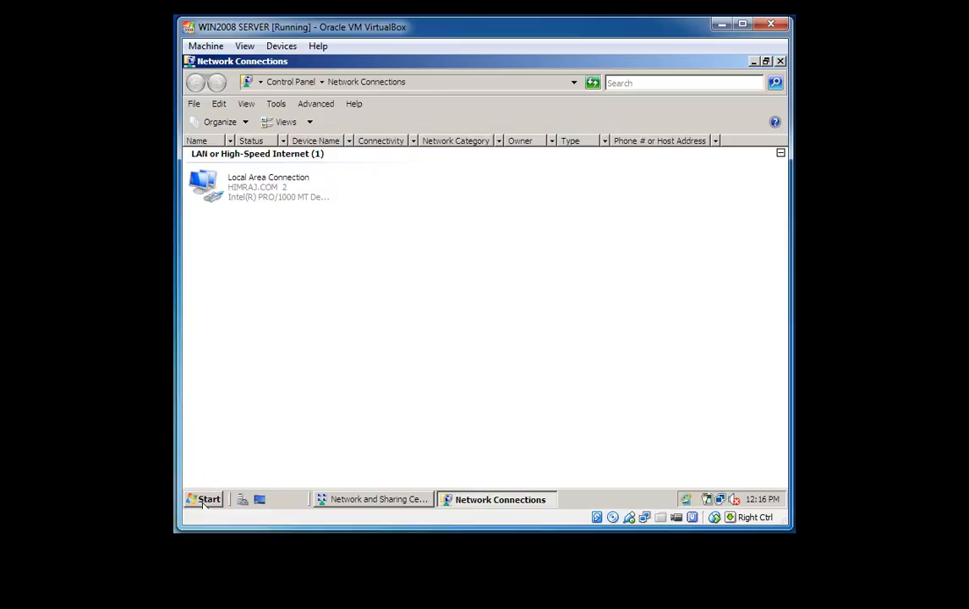
left_click(346, 497)
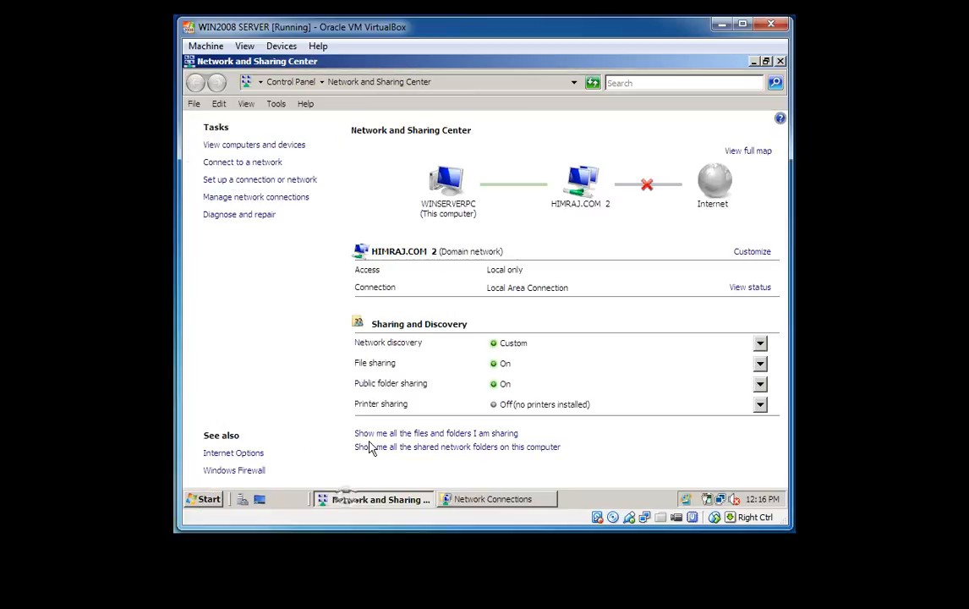
left_click(779, 61)
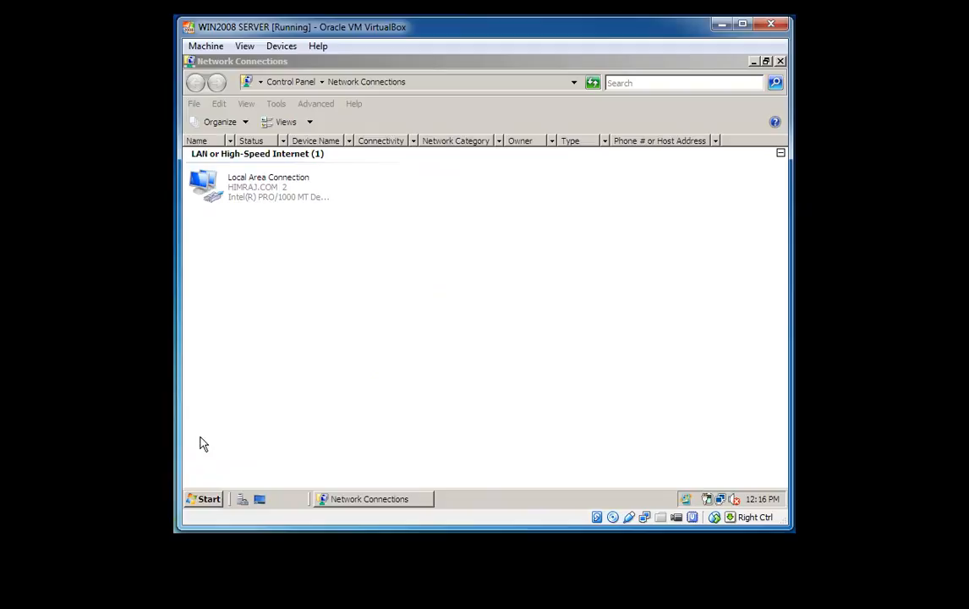
left_click(204, 499)
left_click(434, 259)
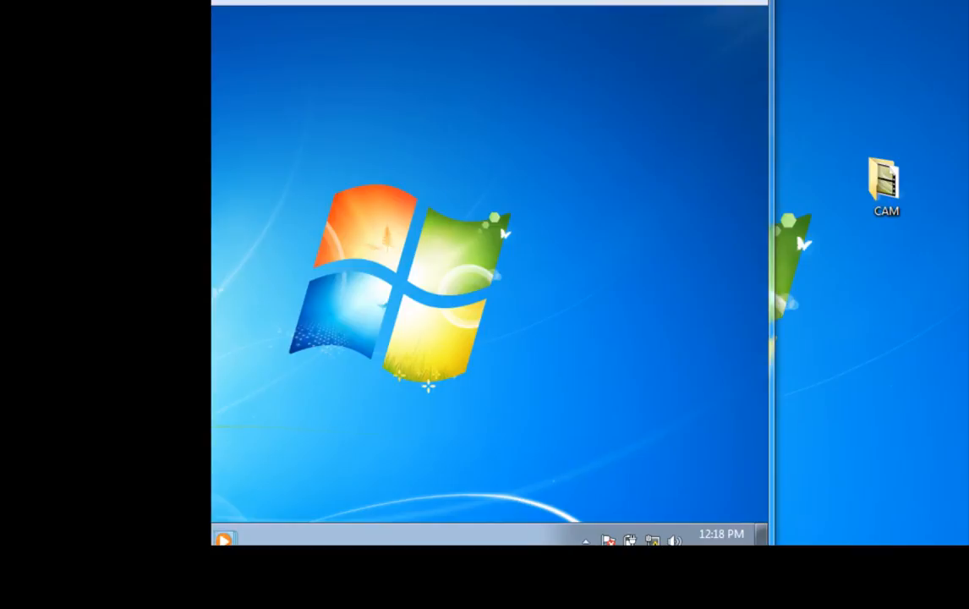
Step: Give the Windows 7 adapter static IP 192.168.0.2, mask 255.255.255.0, gateway and DNS 192.168.0.1
right_click(652, 540)
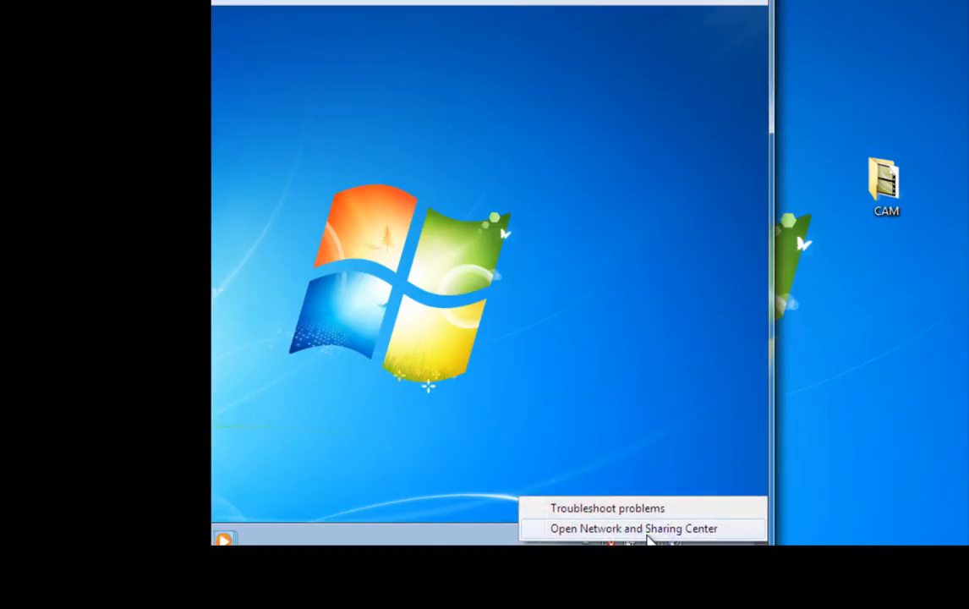
left_click(642, 528)
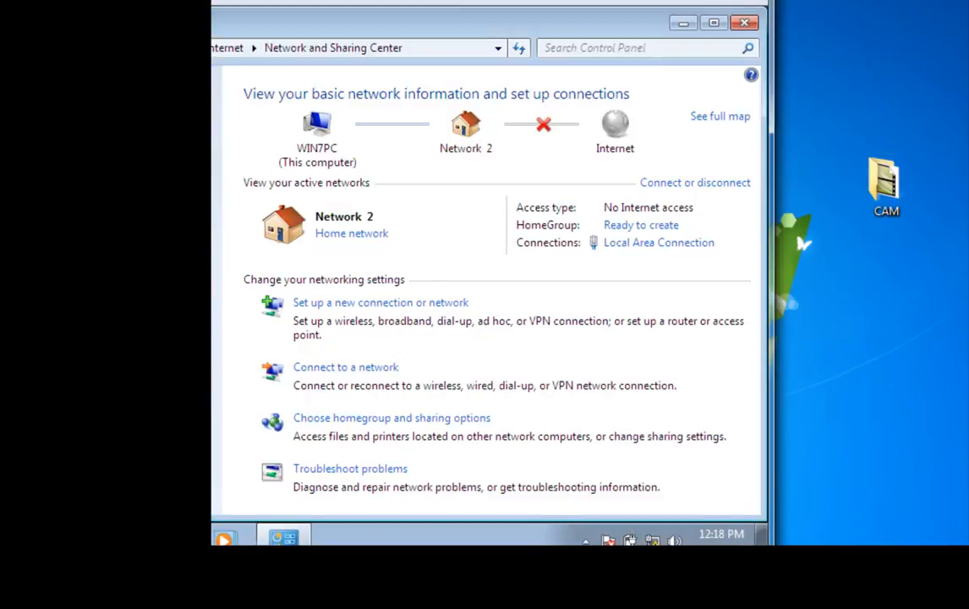
left_click(139, 115)
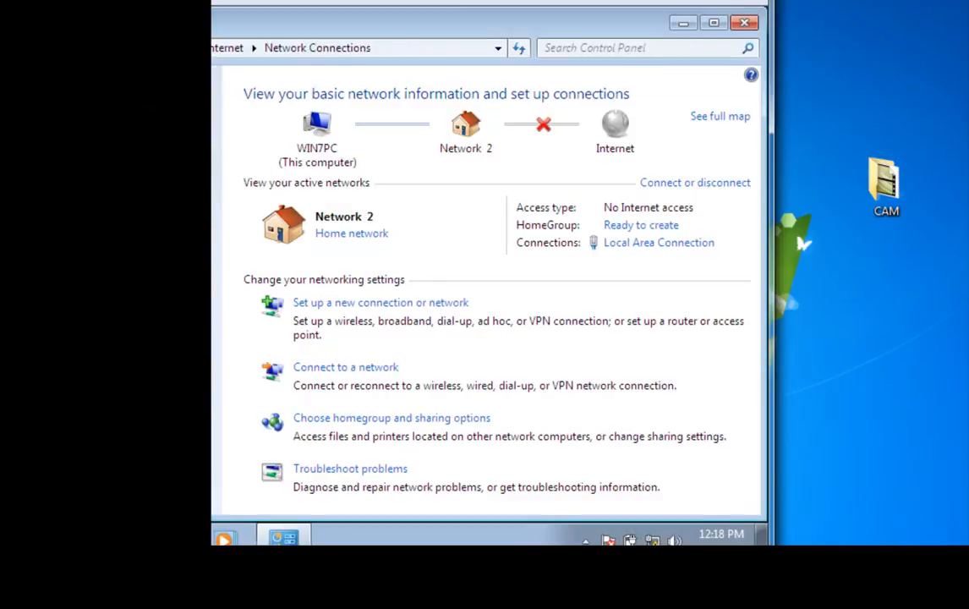
right_click(150, 125)
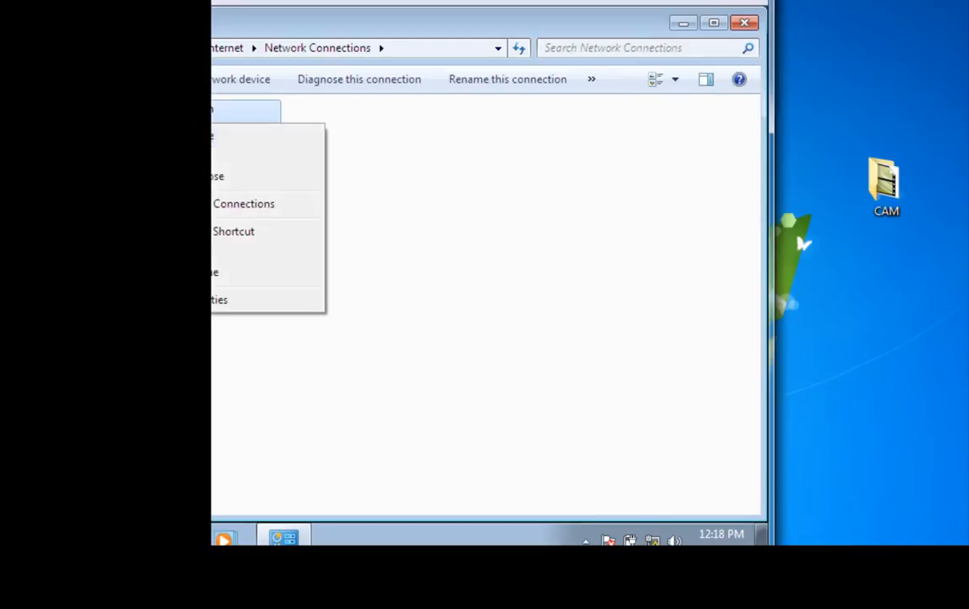
left_click(181, 300)
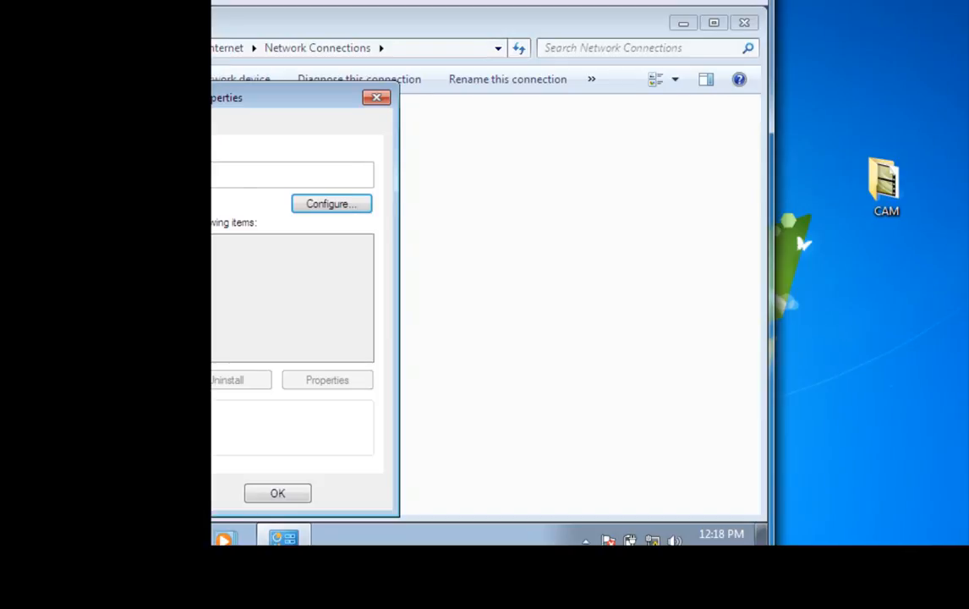
left_click(179, 306)
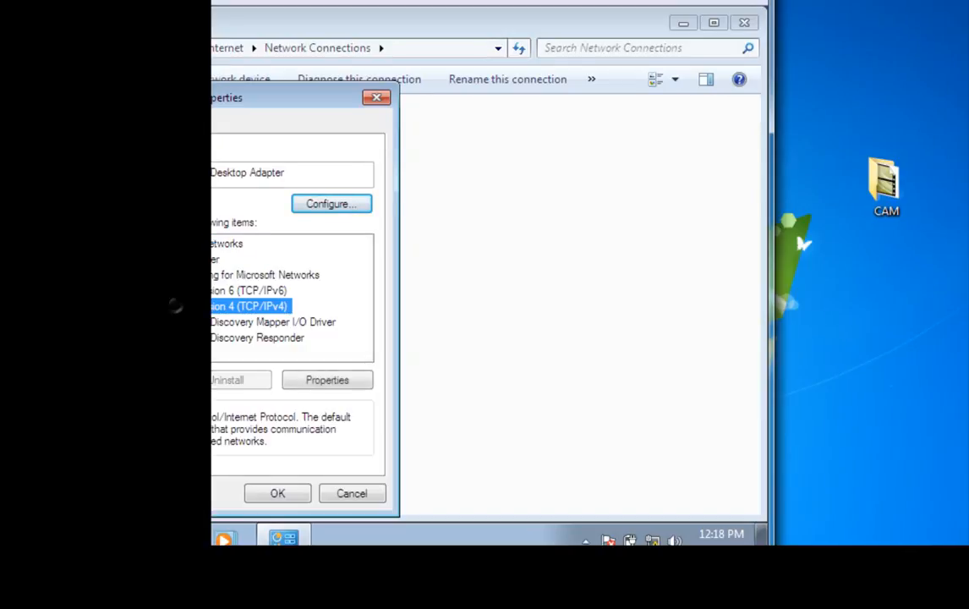
left_click(346, 382)
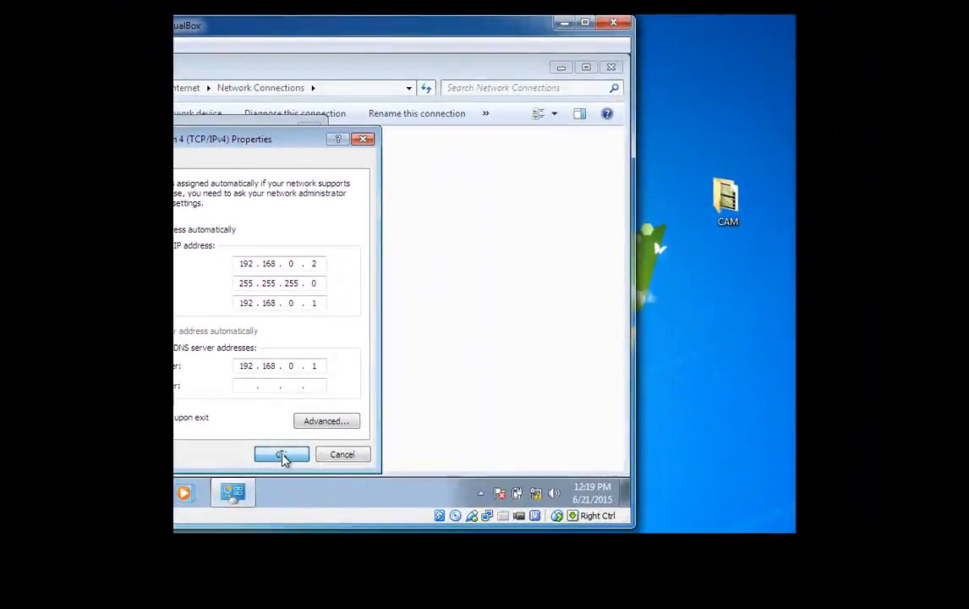
left_click(283, 457)
left_click(243, 460)
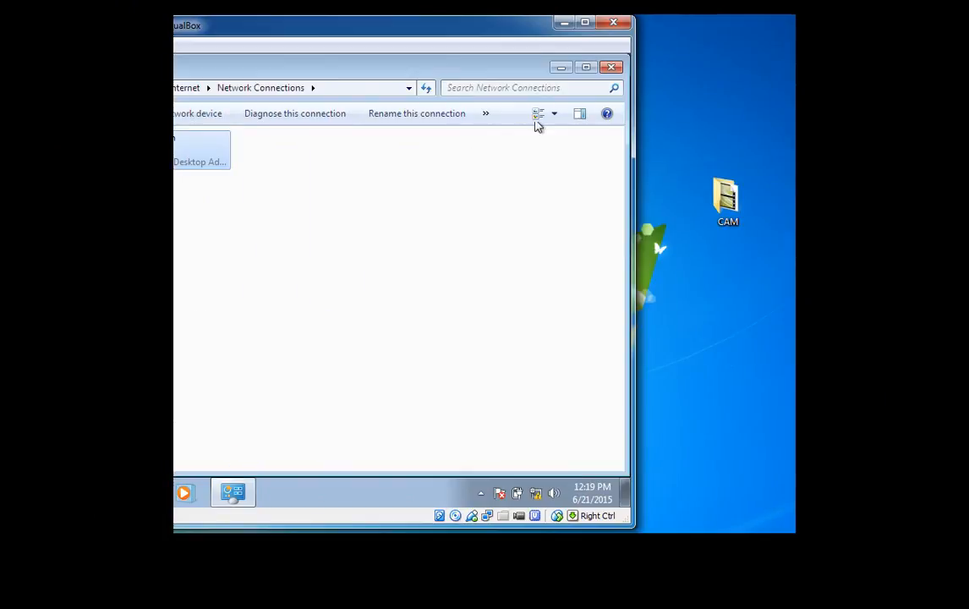
left_click(611, 69)
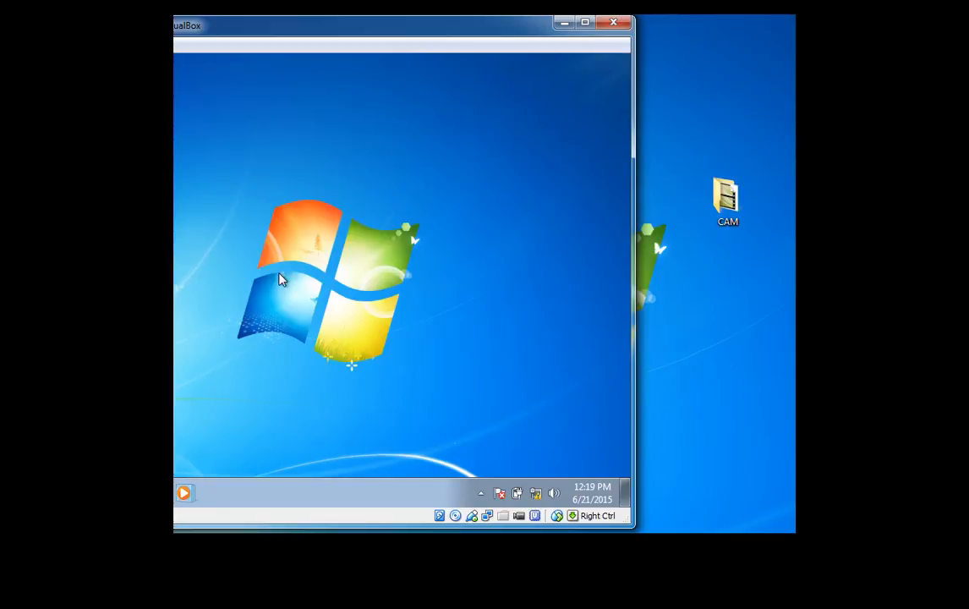
Step: Open Windows 7's System Properties on the Computer Name tab
left_click(49, 491)
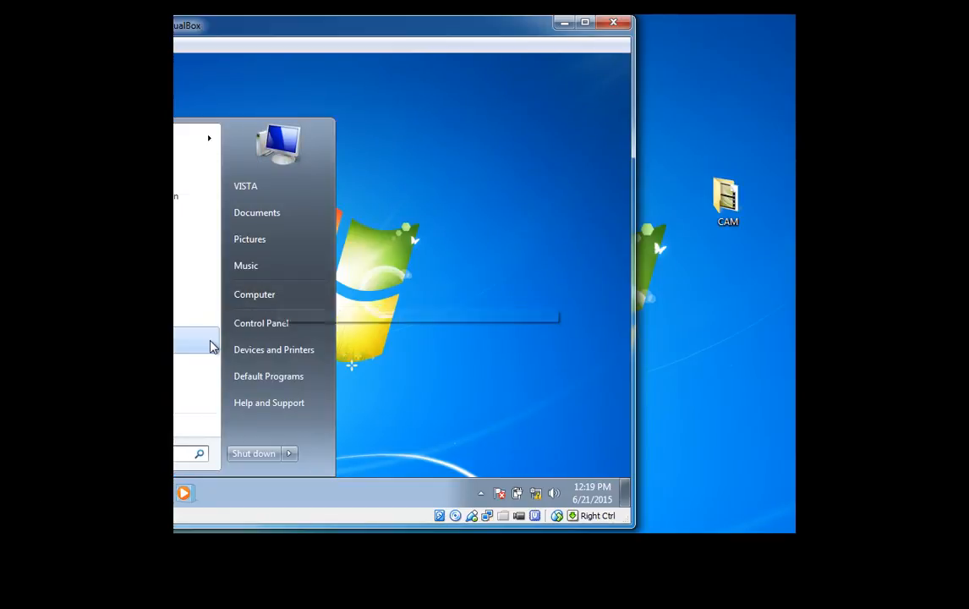
right_click(478, 316)
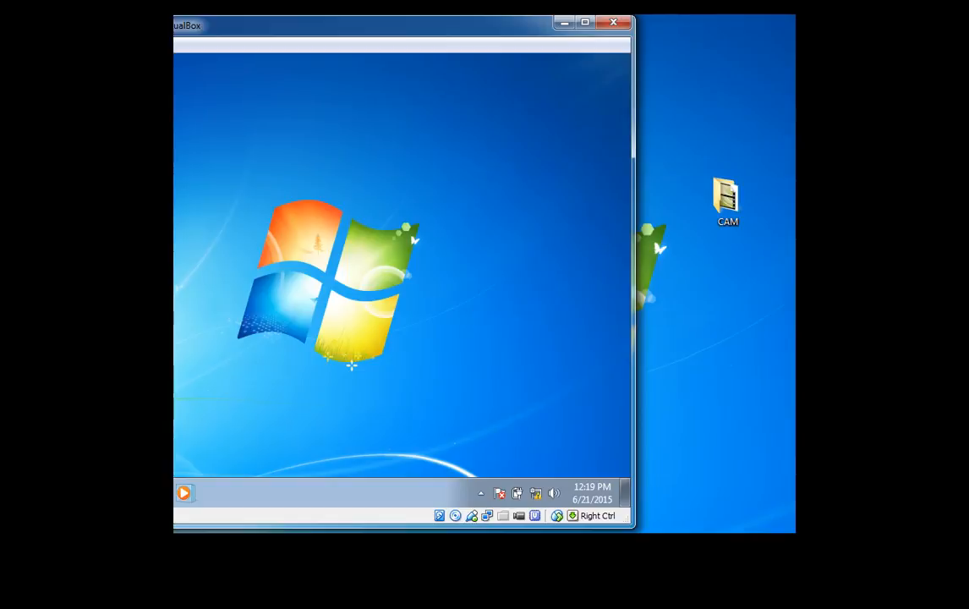
left_click(33, 493)
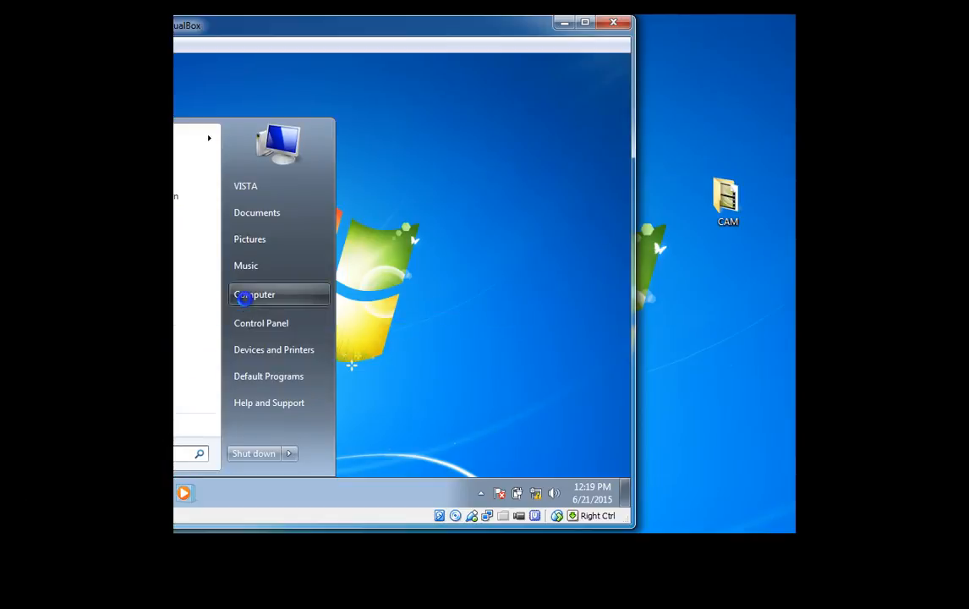
right_click(243, 296)
left_click(307, 429)
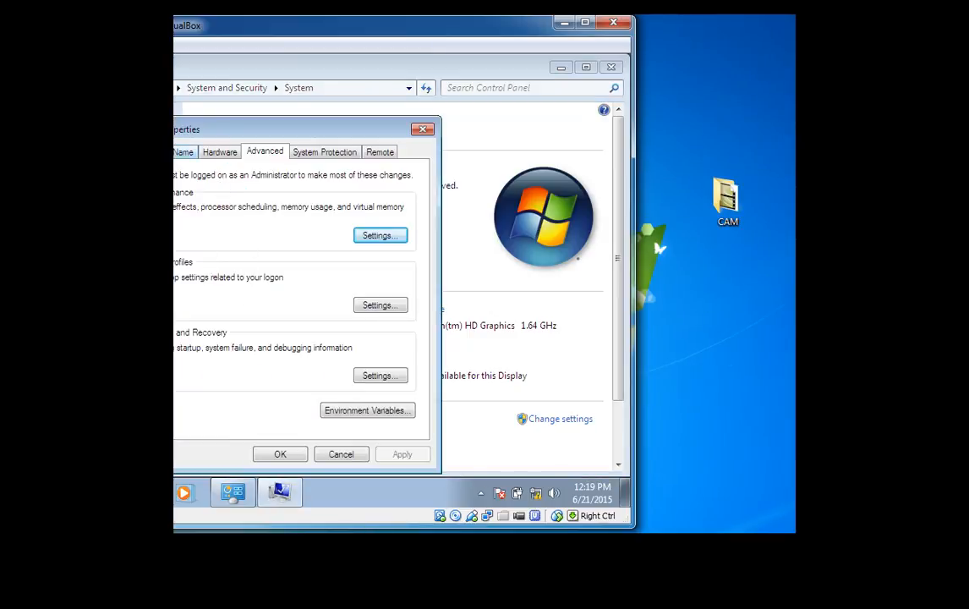
left_click(175, 152)
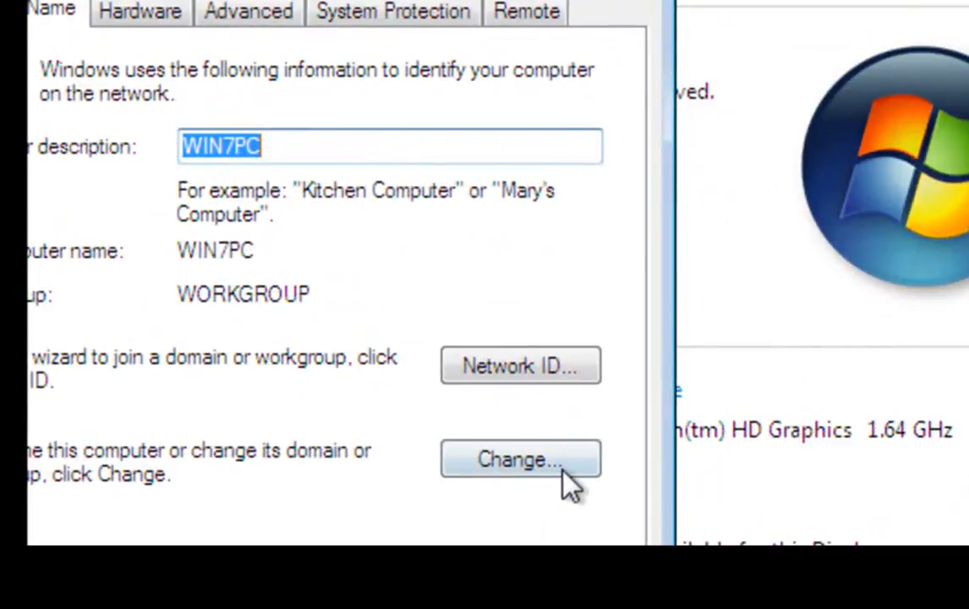
Step: Change WIN7PC's membership to domain HIMRAJ.COM and submit it
left_click(562, 470)
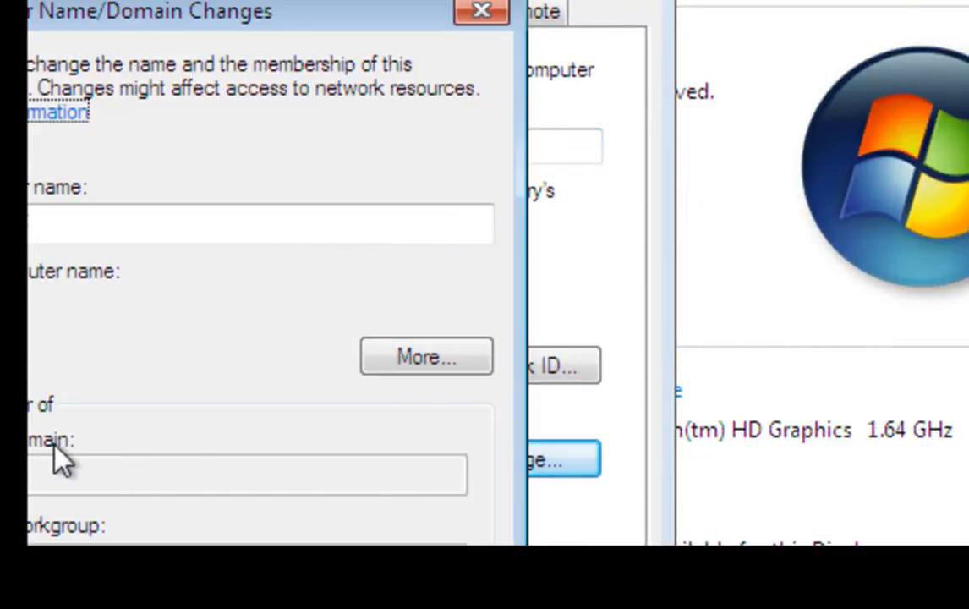
left_click(55, 447)
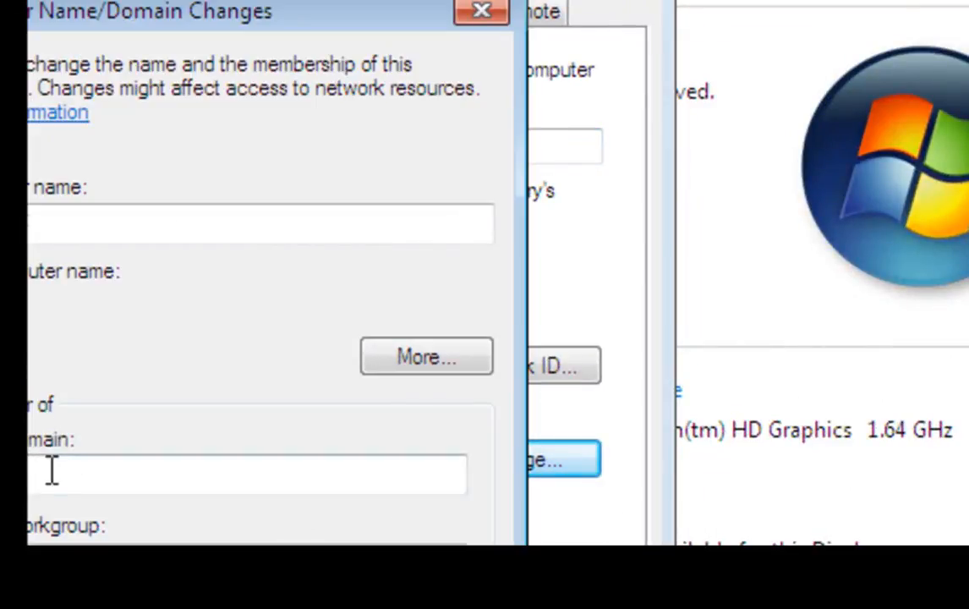
left_click(50, 470)
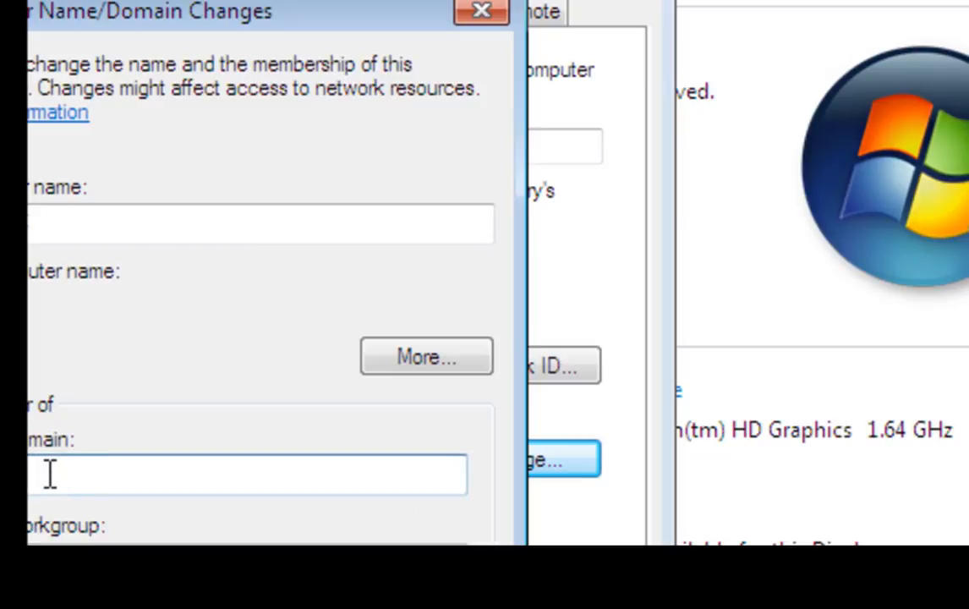
type("MRAJ")
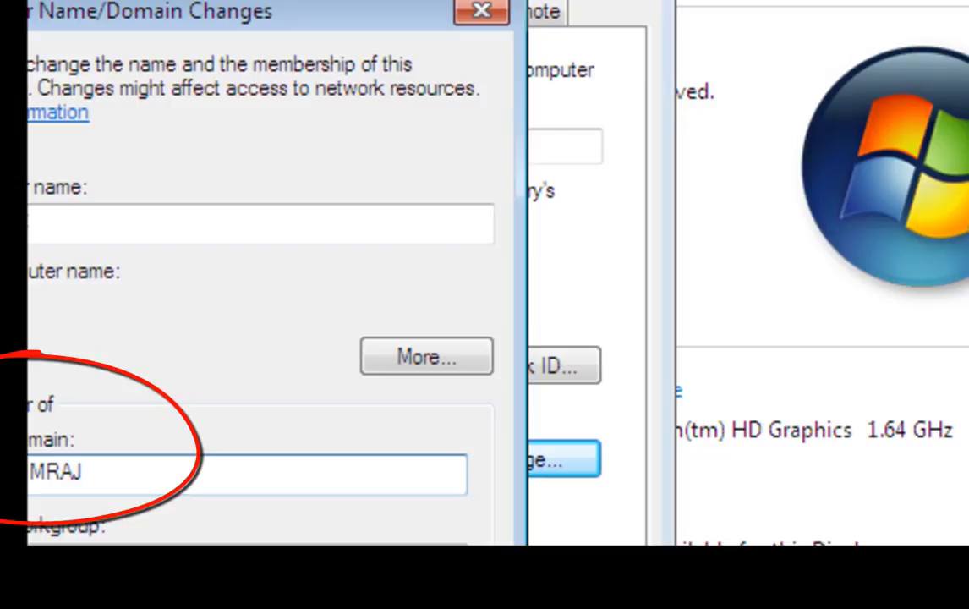
type(".COM")
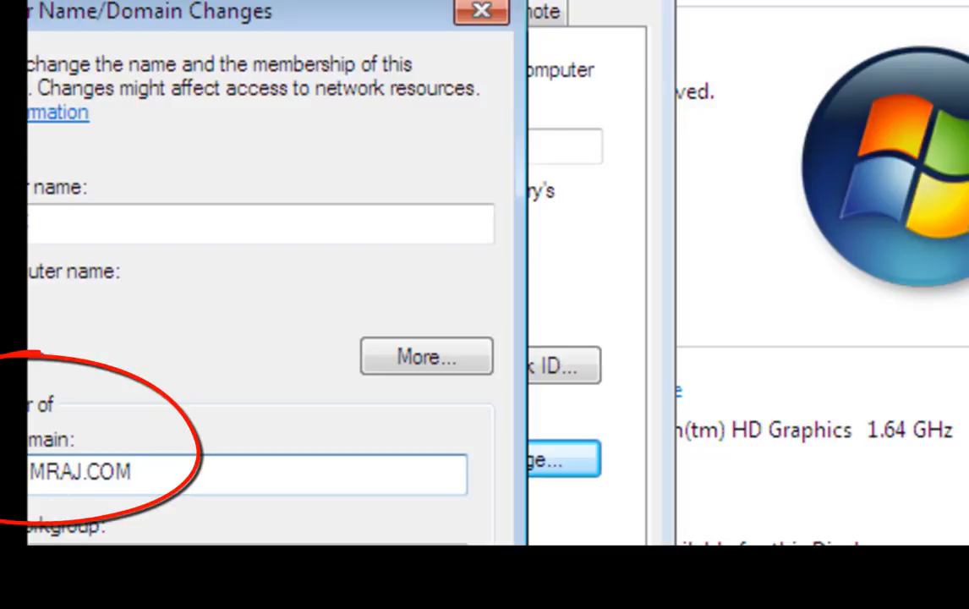
key("Return")
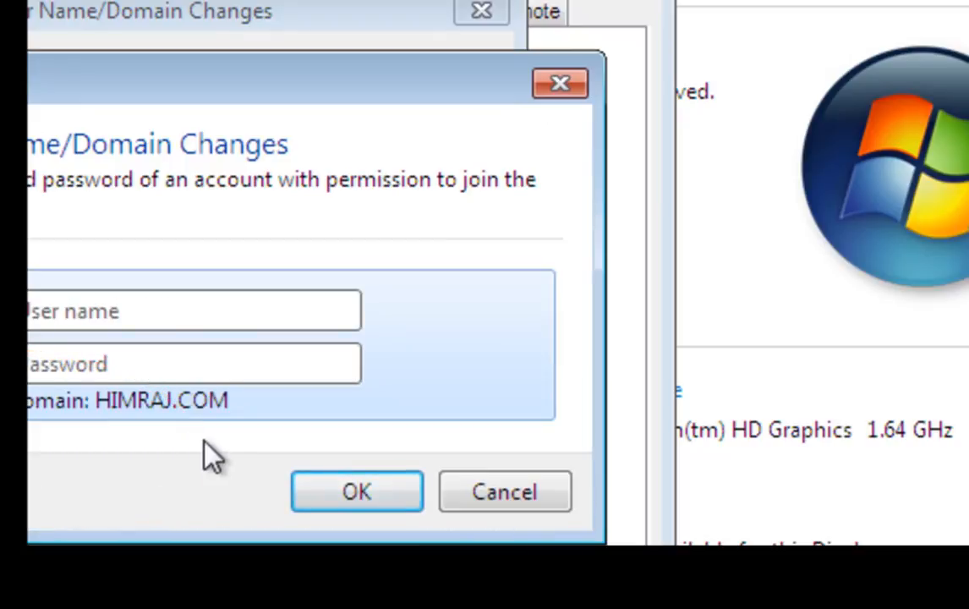
Step: Enter the administrator user name and its password to authorize joining HIMRAJ.COM
left_click(162, 311)
type("admi")
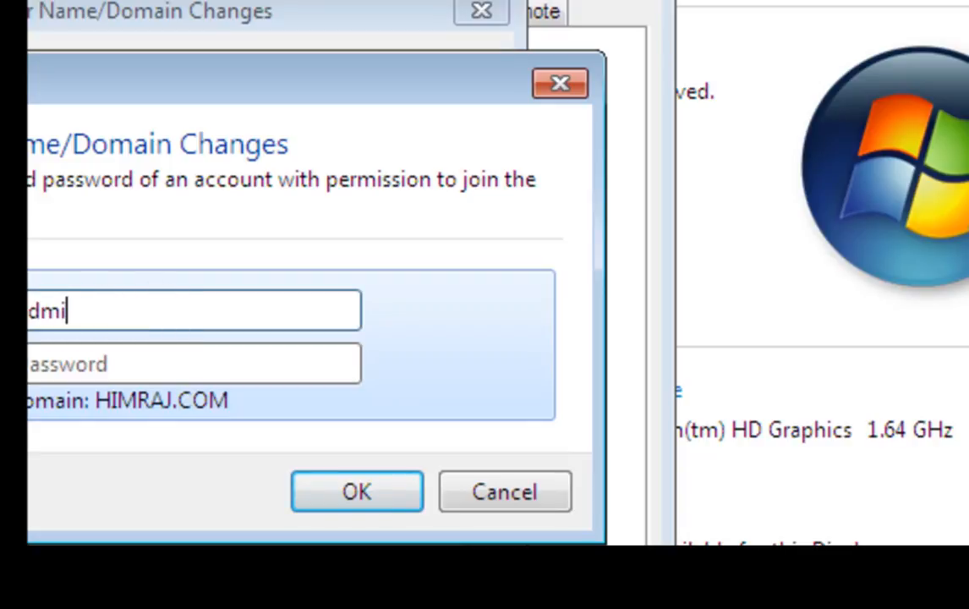
type("nistrato")
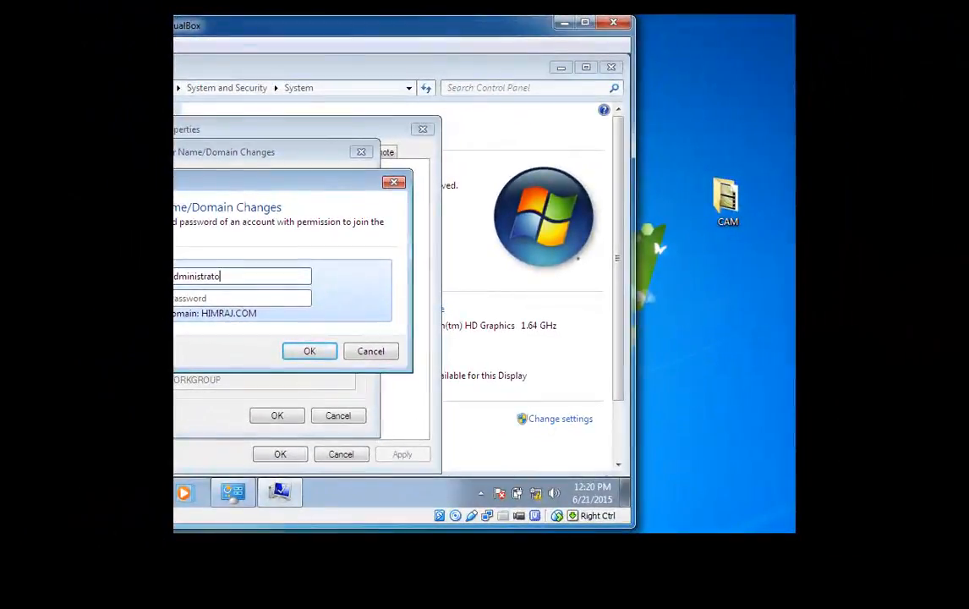
type("r")
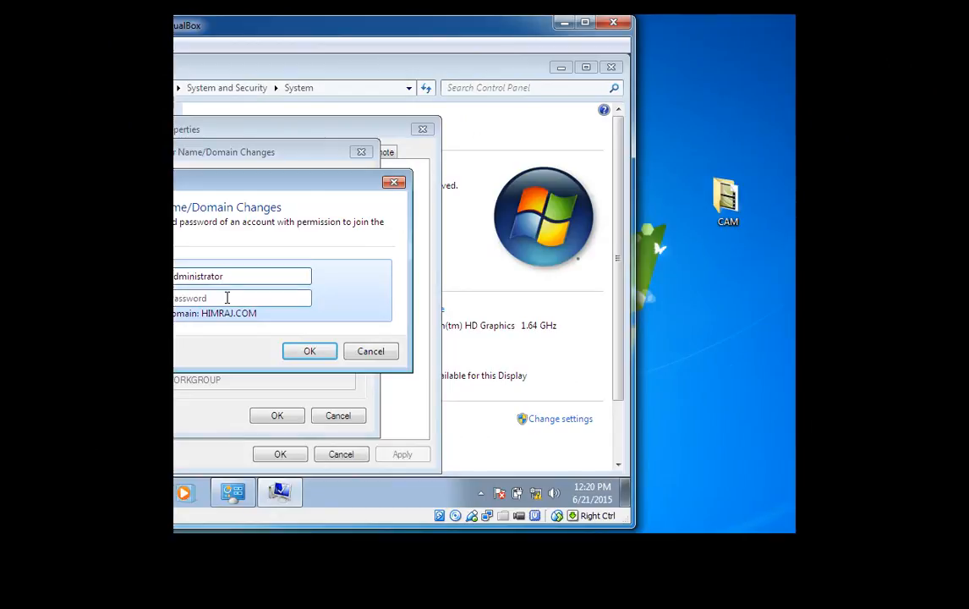
left_click(227, 297)
type("•")
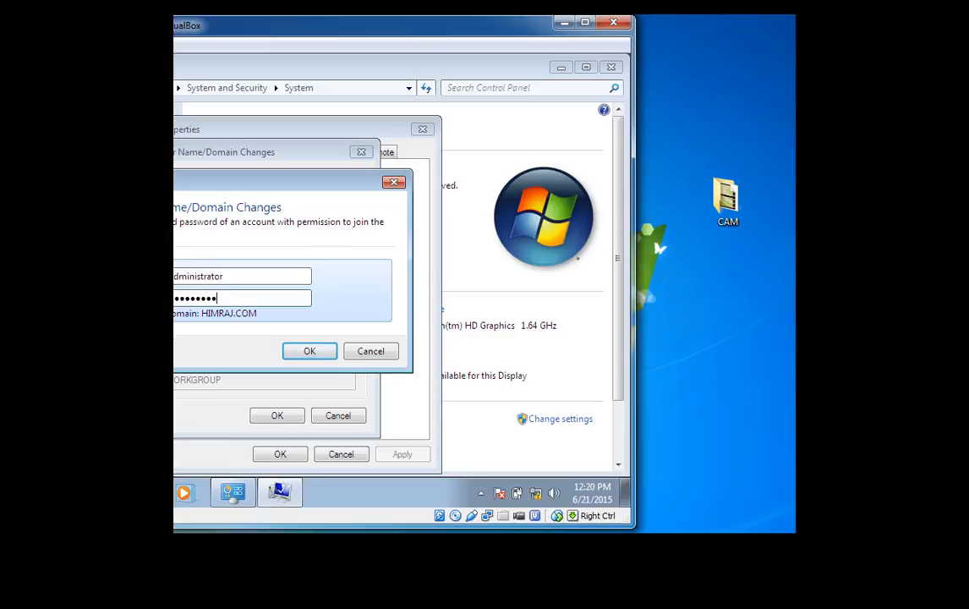
key("Return")
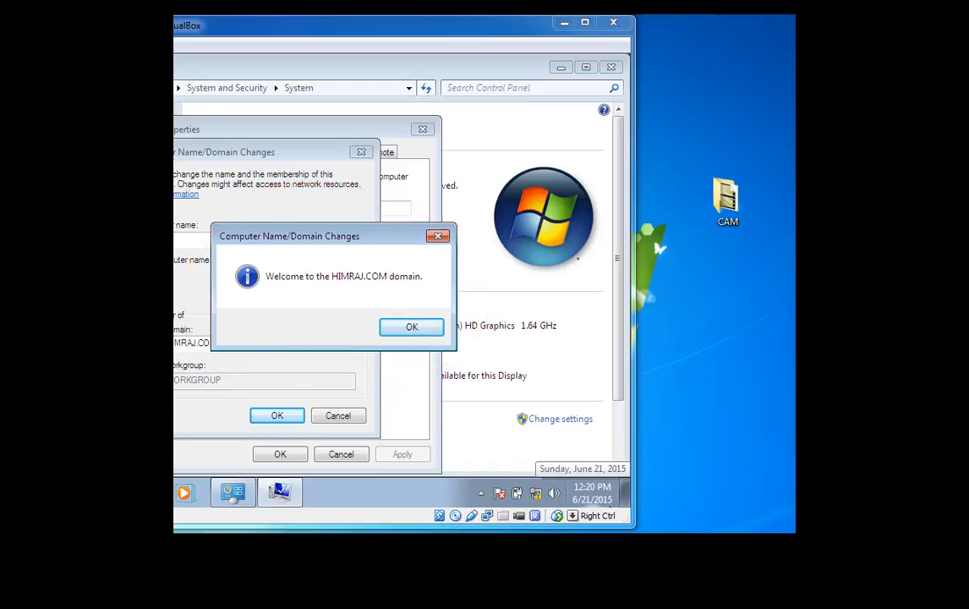
Step: Dismiss the HIMRAJ.COM welcome and restart notices, close System Properties, and restart Windows 7 now
left_click(414, 327)
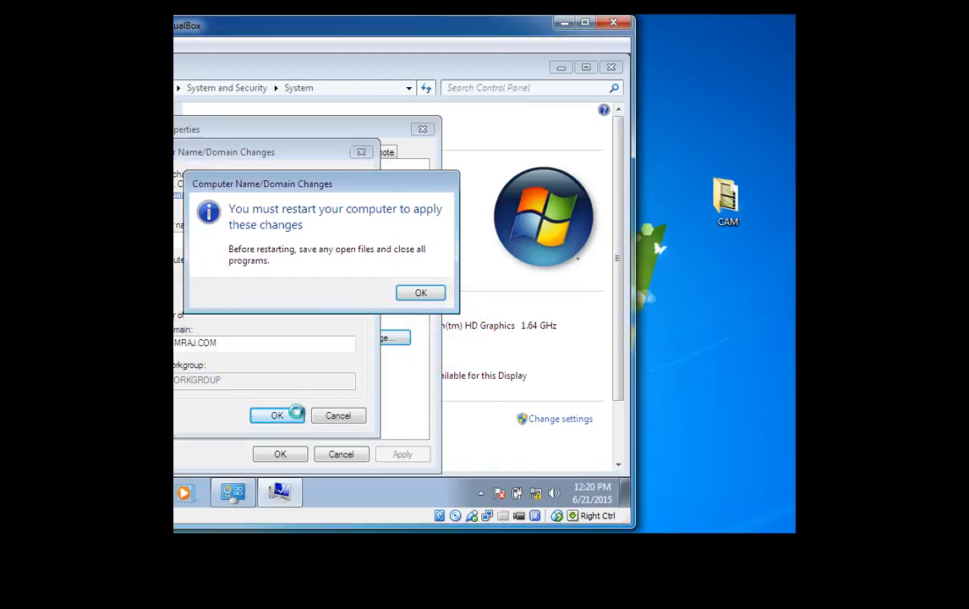
left_click(421, 293)
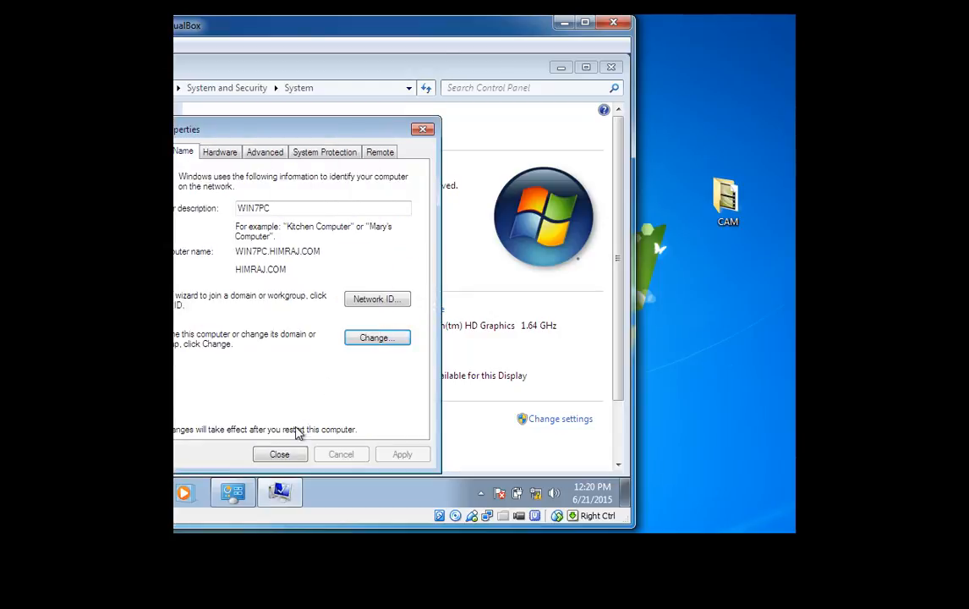
left_click(286, 453)
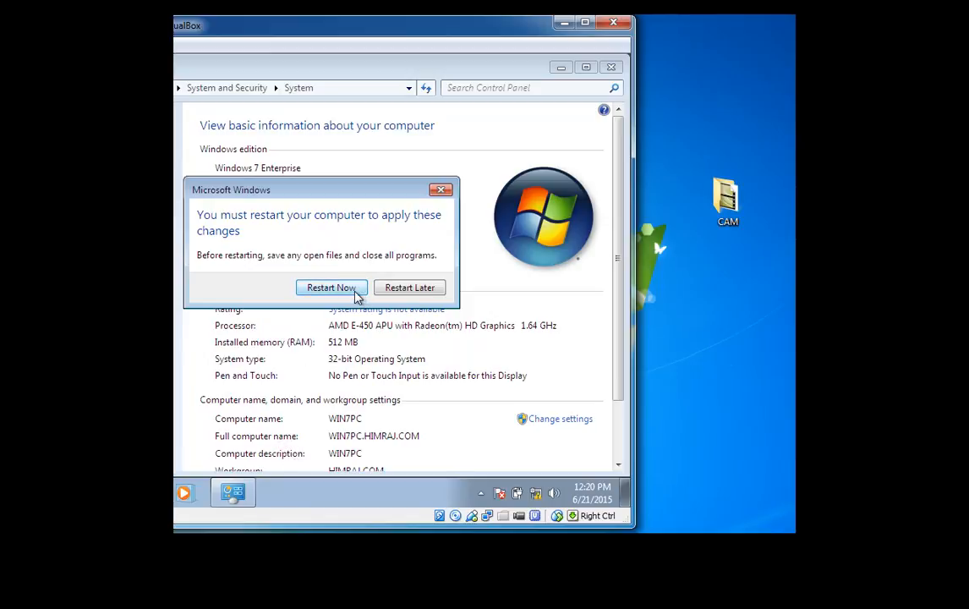
left_click(355, 292)
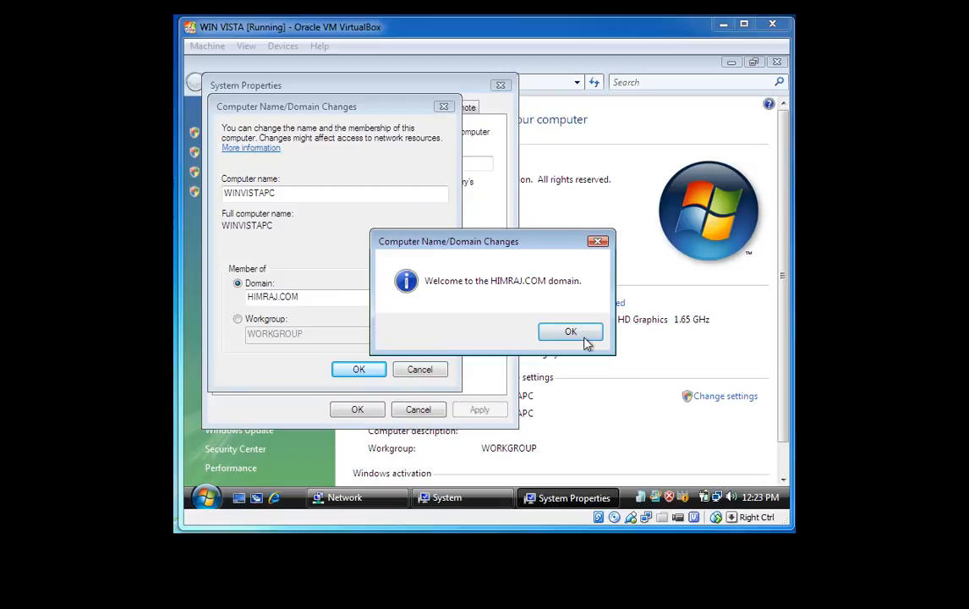
Step: Acknowledge WINVISTAPC's HIMRAJ.COM welcome and change notices, close System Properties, and restart Vista now
left_click(570, 332)
left_click(363, 370)
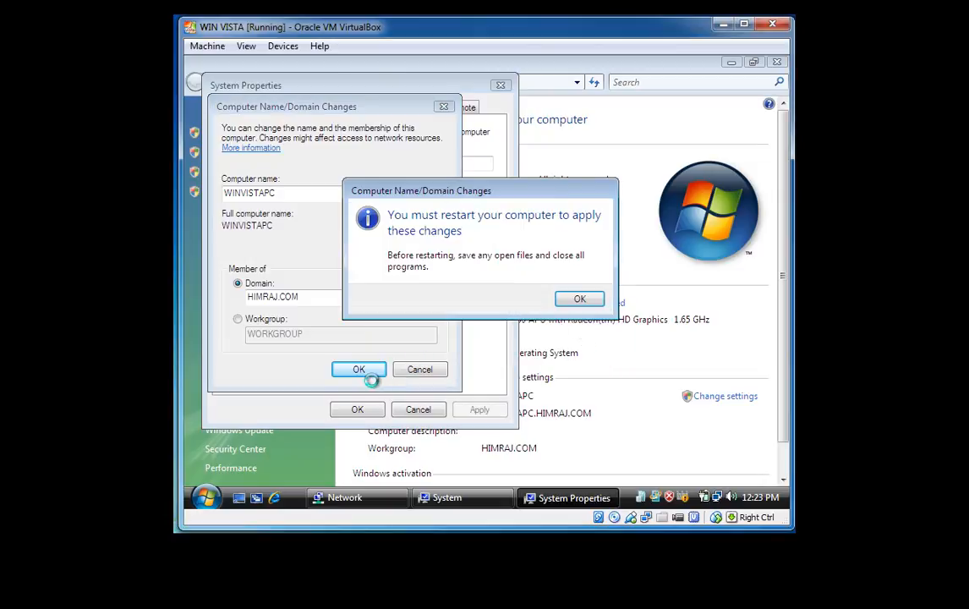
left_click(580, 299)
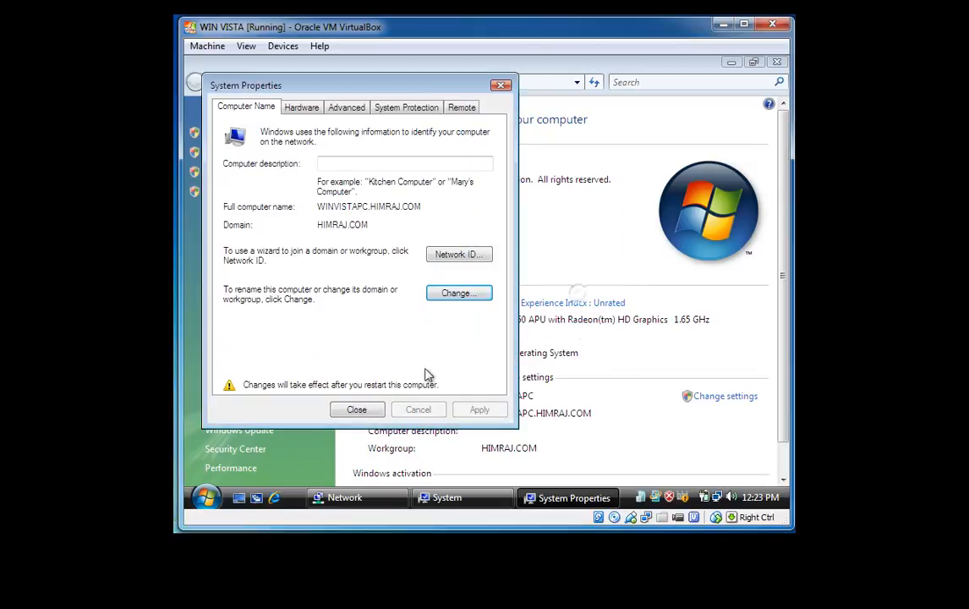
left_click(355, 411)
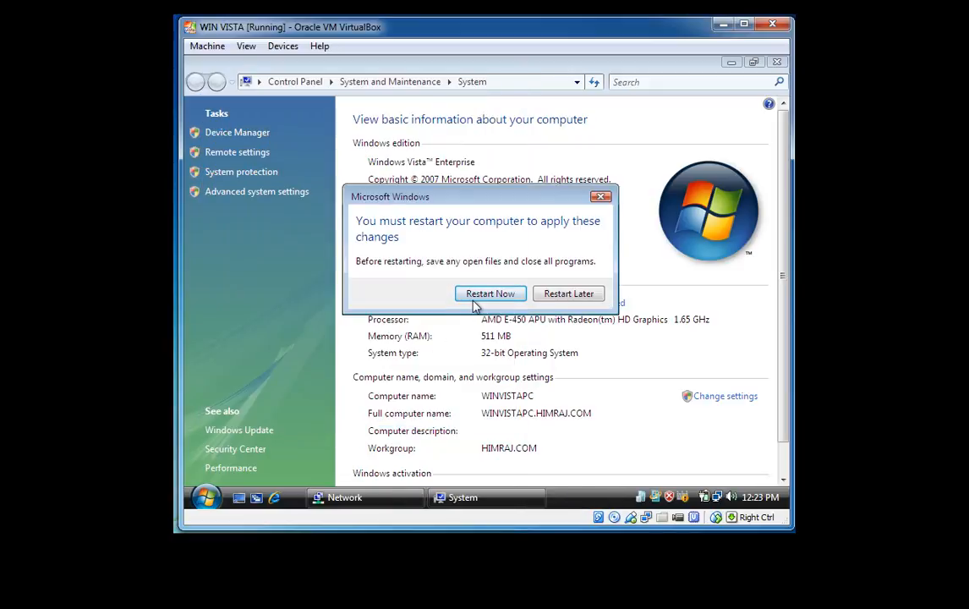
left_click(474, 297)
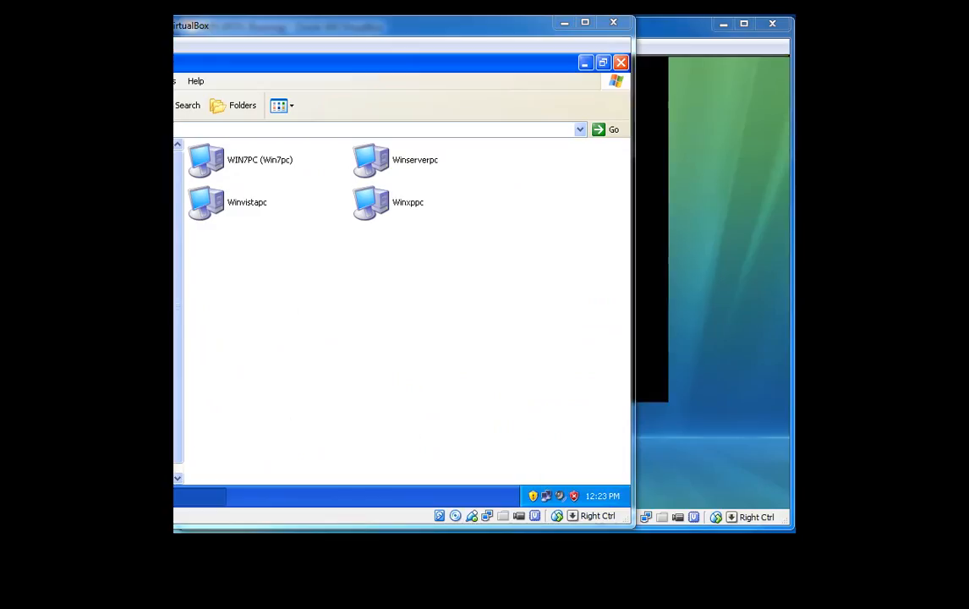
Step: Open System Properties for the XP computer via My Computer and move the XP window right
left_click(74, 494)
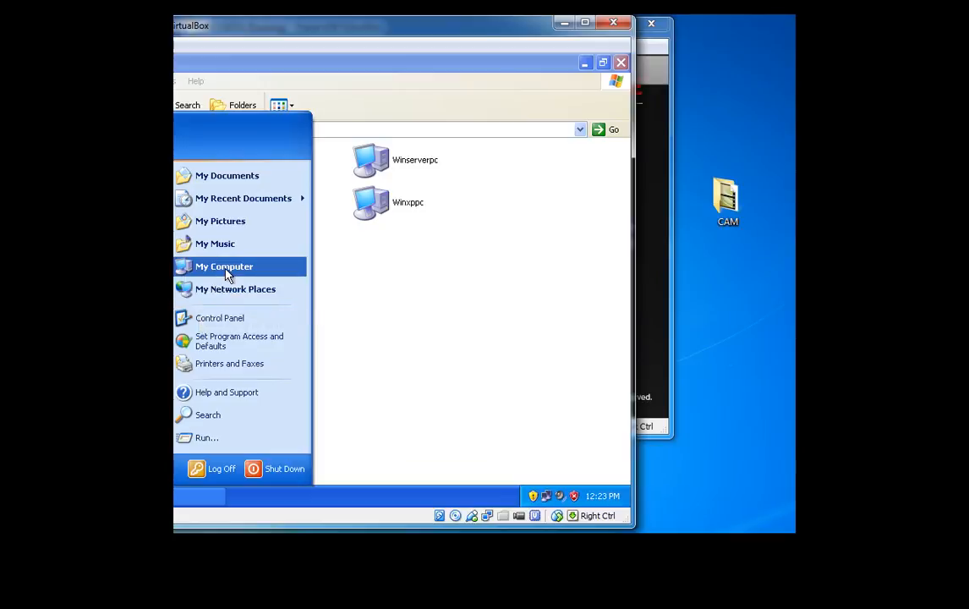
right_click(227, 268)
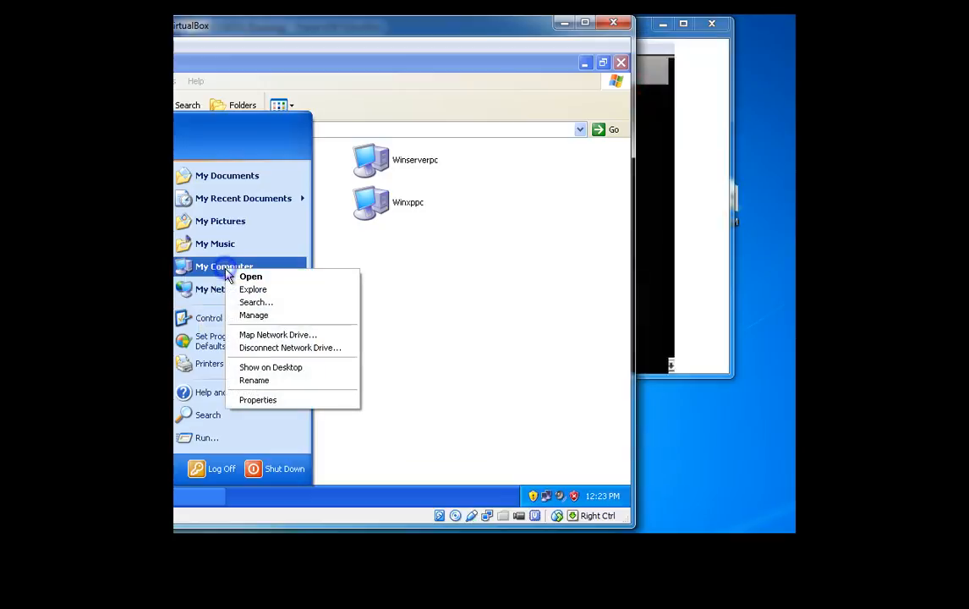
left_click(247, 399)
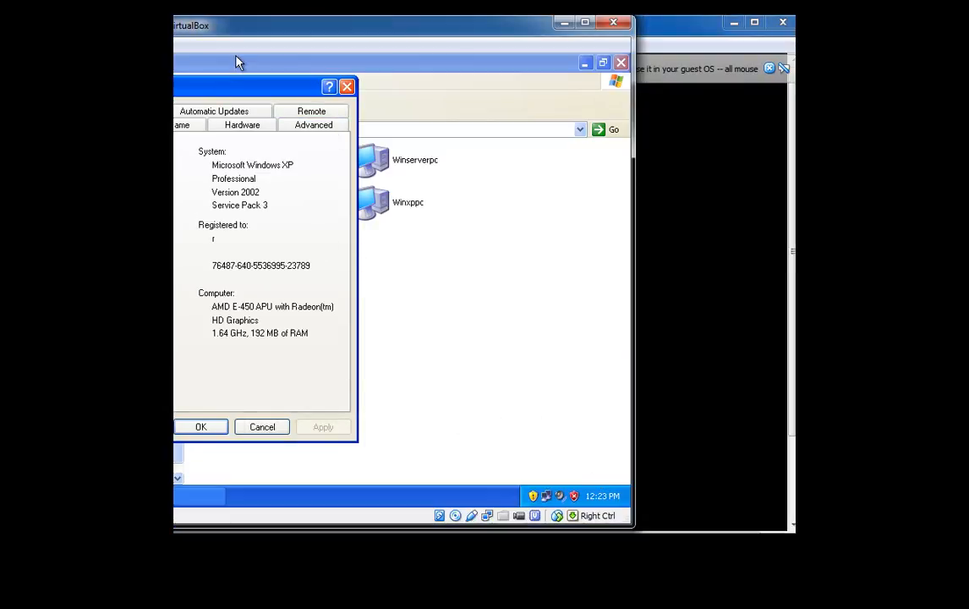
left_click_drag(237, 63, 395, 61)
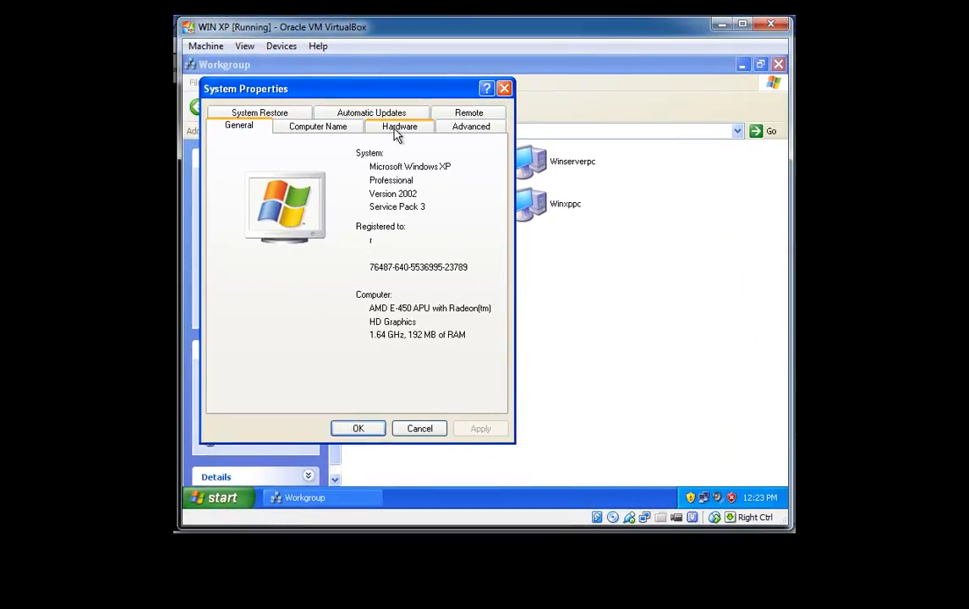
Step: Change WINXPPC's membership to the domain HIMRAJ.COM from the Computer Name tab
left_click(322, 134)
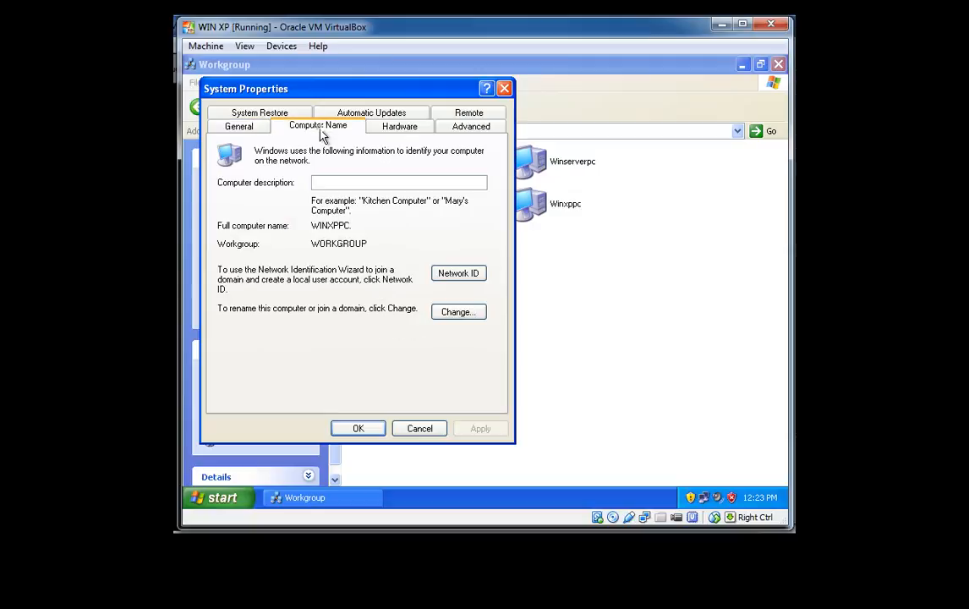
left_click(457, 315)
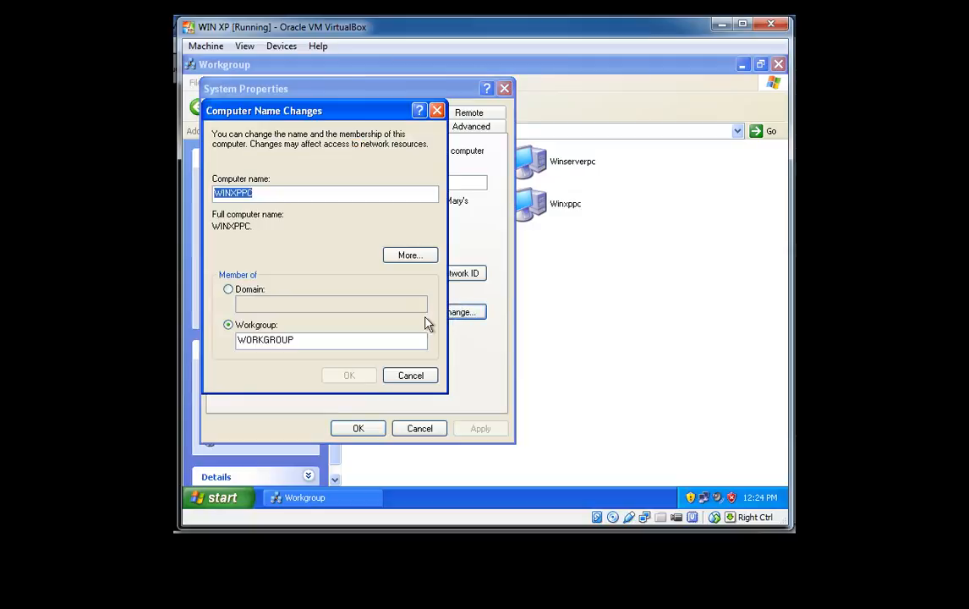
left_click(237, 290)
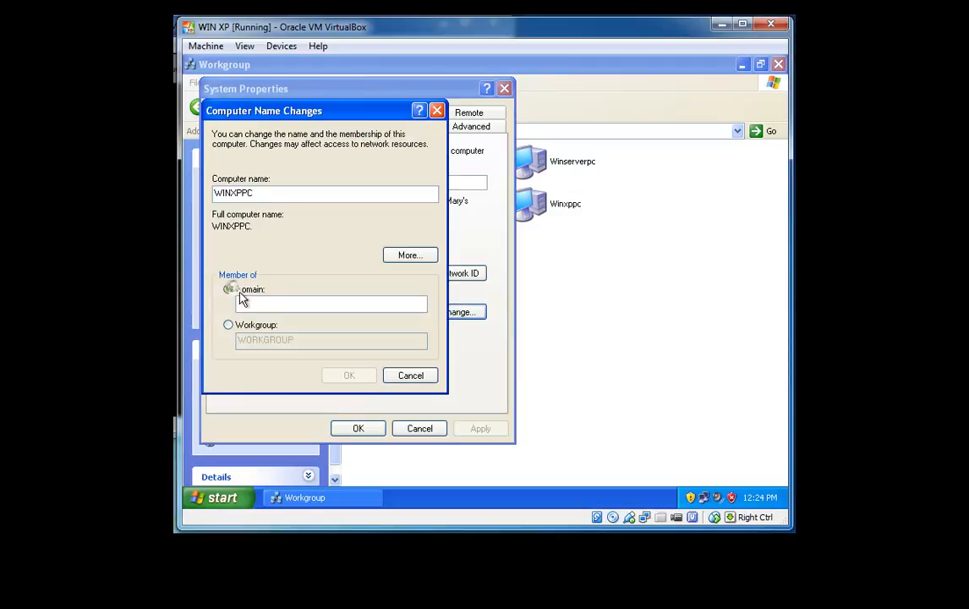
left_click(253, 303)
type("HI")
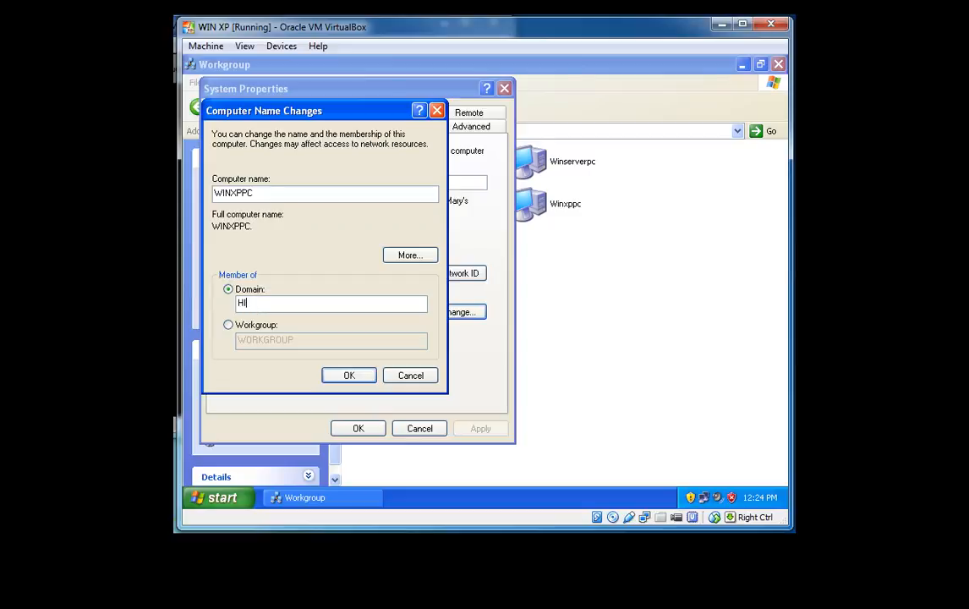
type("MRAJ.COM")
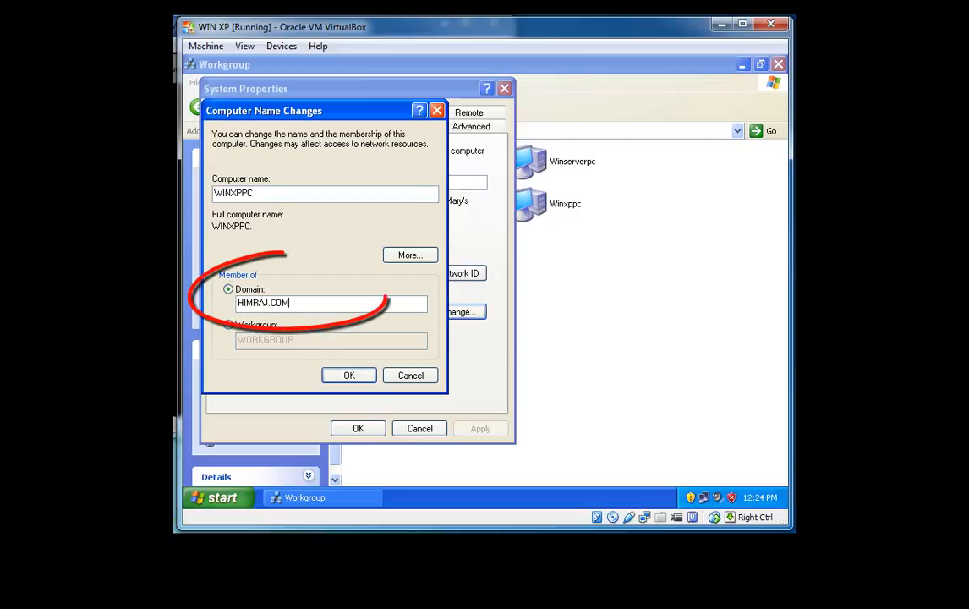
left_click(342, 375)
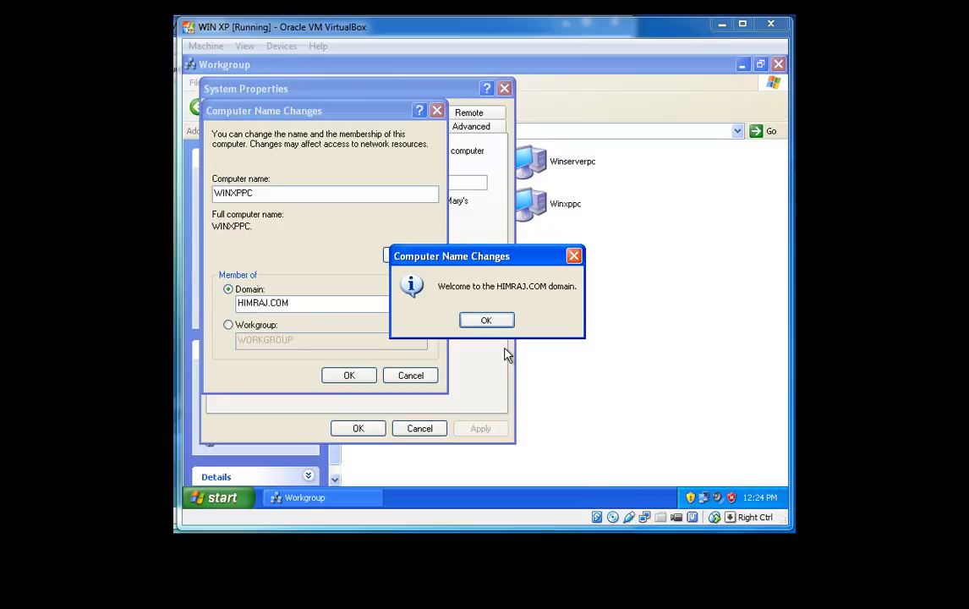
Step: Confirm the domain welcome and restart notices, then restart the XP computer
left_click(490, 322)
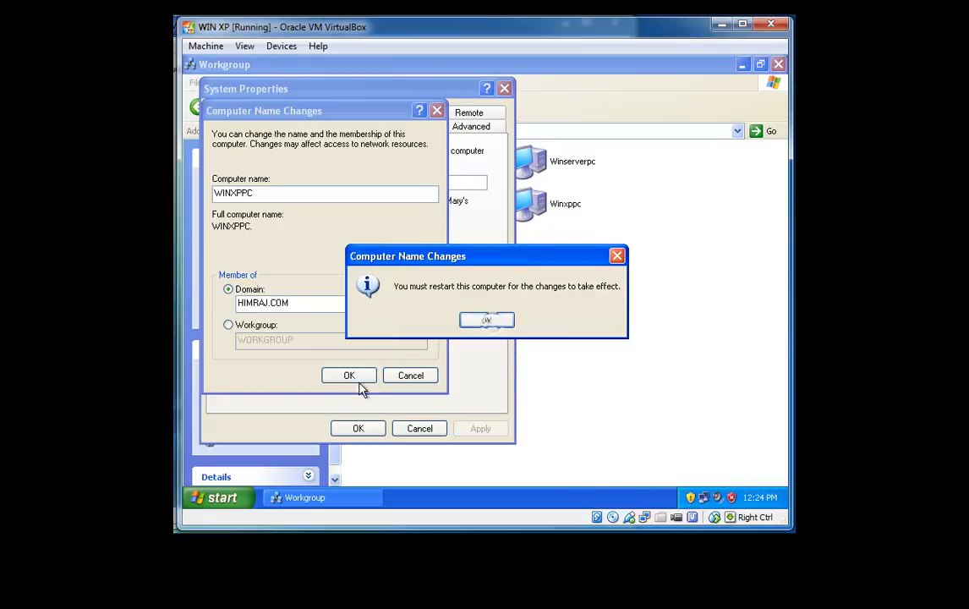
left_click(486, 323)
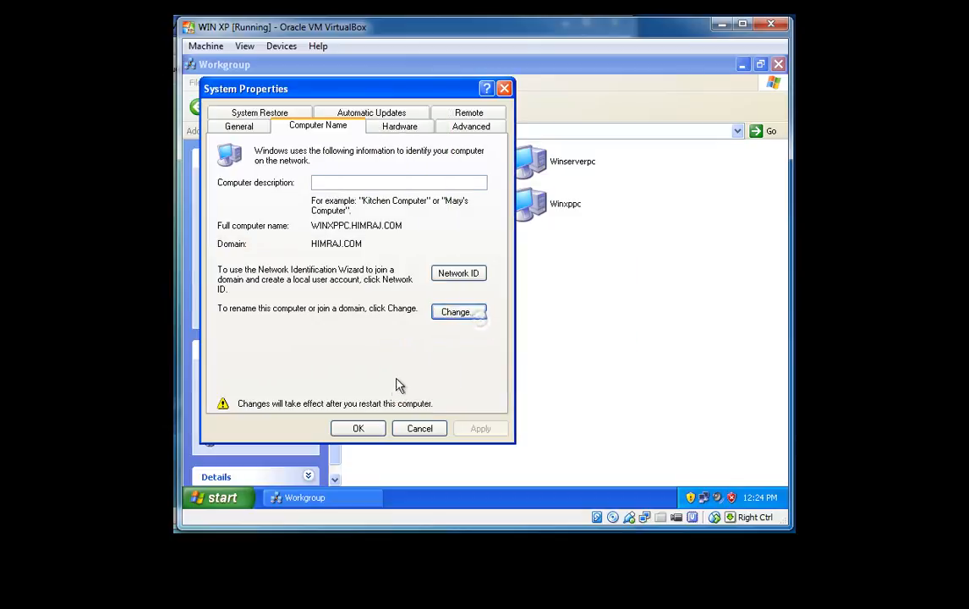
left_click(367, 435)
left_click(457, 328)
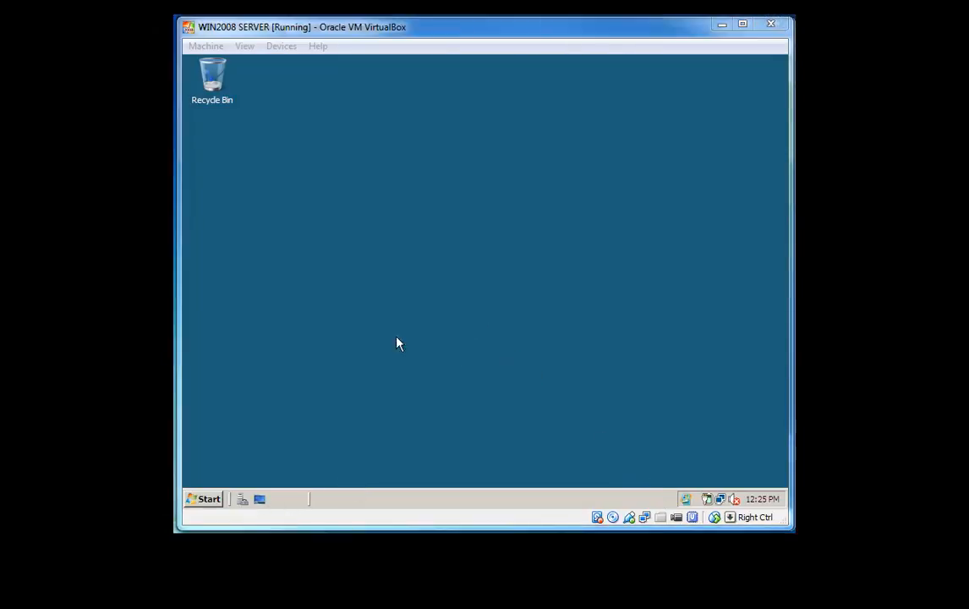
Step: Open the server's Network folder from the Start menu
left_click(197, 498)
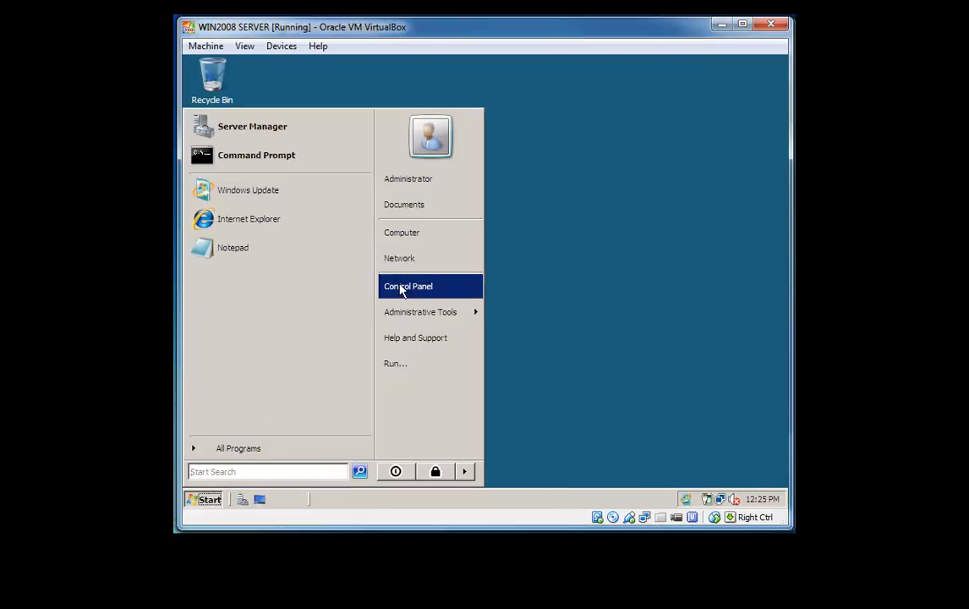
left_click(406, 262)
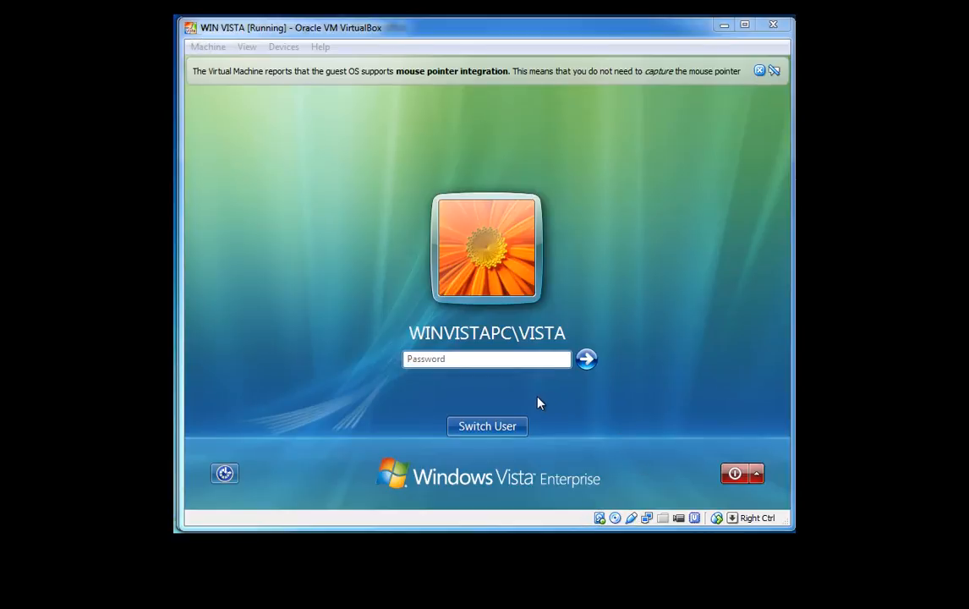
Step: Bring up the Vista Other User logon, then return to the server VM's Network folder
left_click(502, 429)
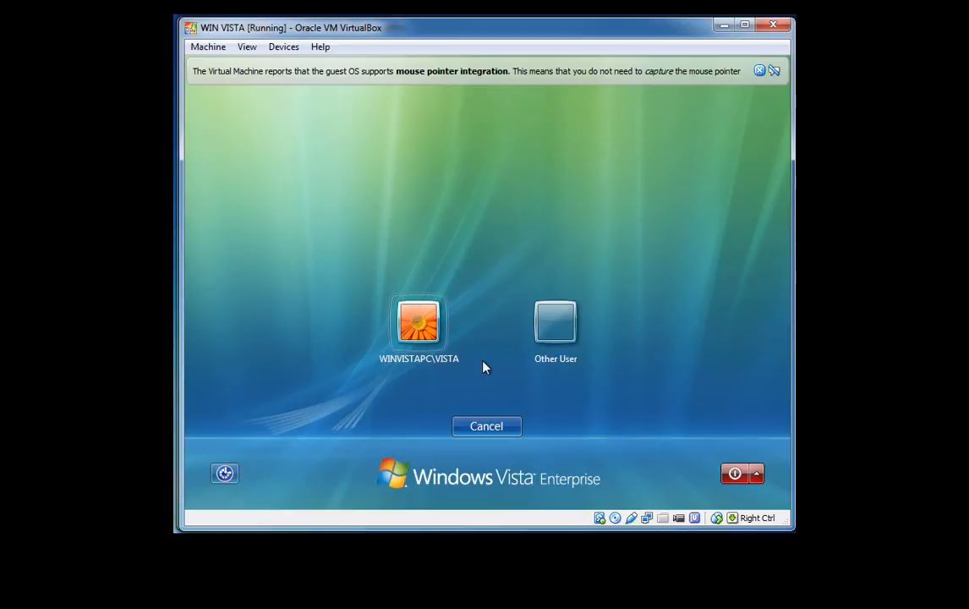
left_click(541, 329)
left_click(434, 311)
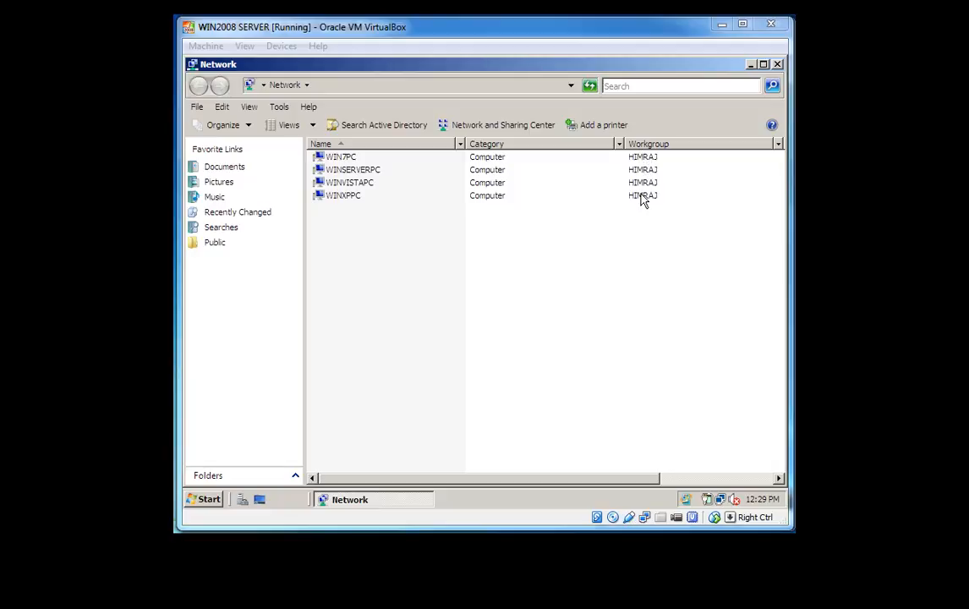
left_click(547, 279)
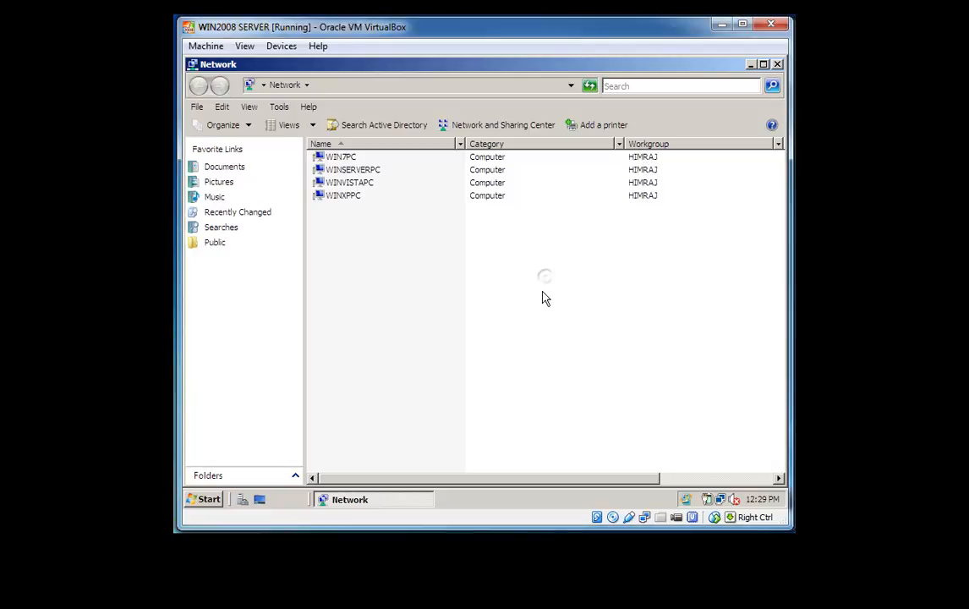